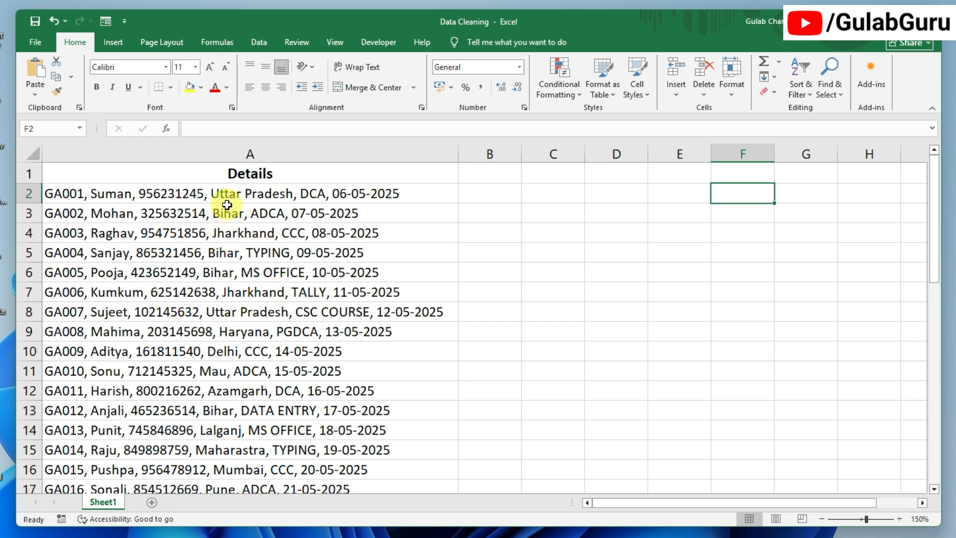
# - Select and inspect the empty cells B2 through D2 beside the first Details record
pyautogui.click(239, 195)
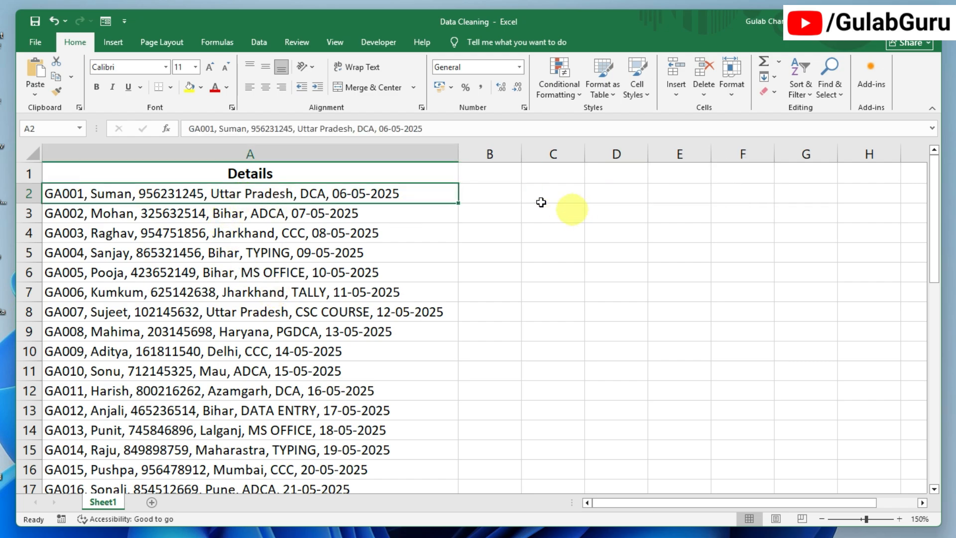
pyautogui.moveTo(503, 193); pyautogui.dragTo(747, 190)
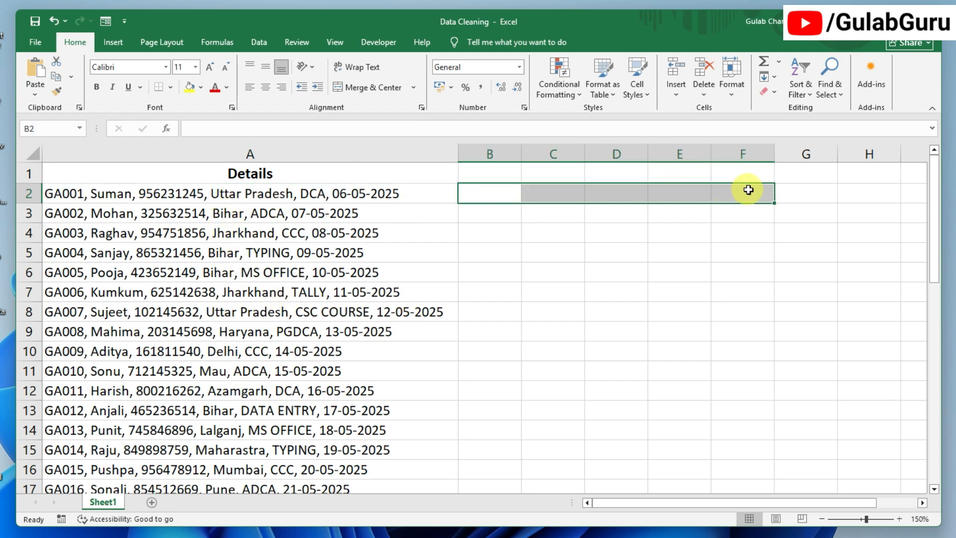
pyautogui.click(619, 295)
pyautogui.click(554, 258)
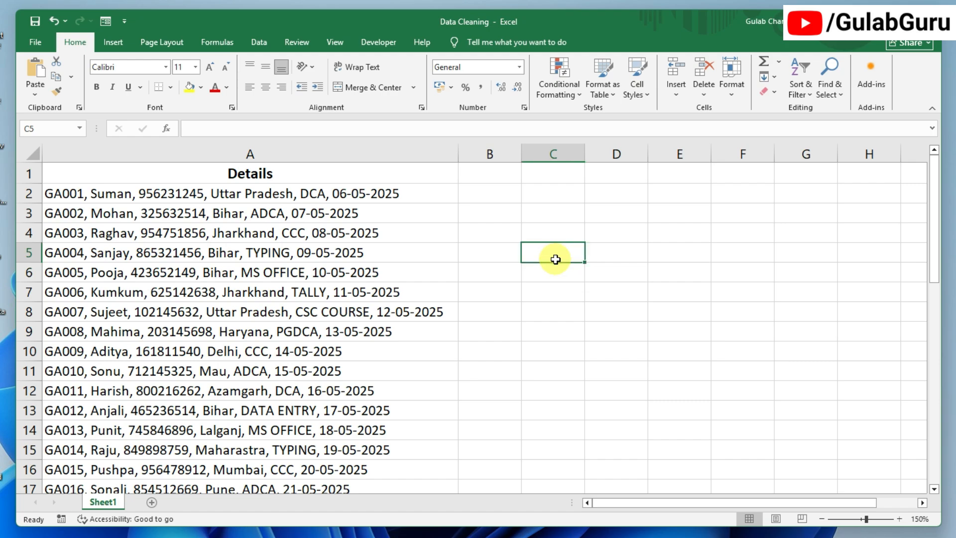
pyautogui.click(502, 193)
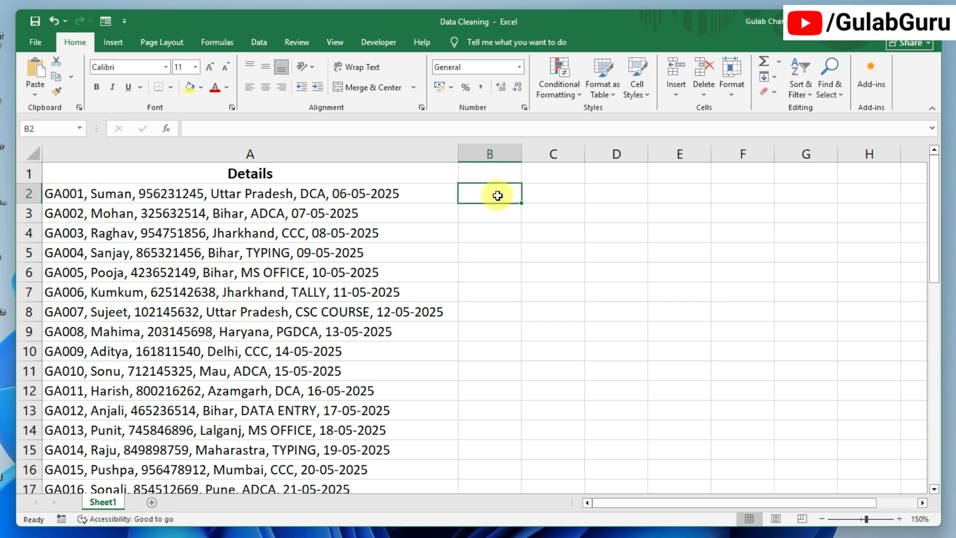
pyautogui.click(559, 194)
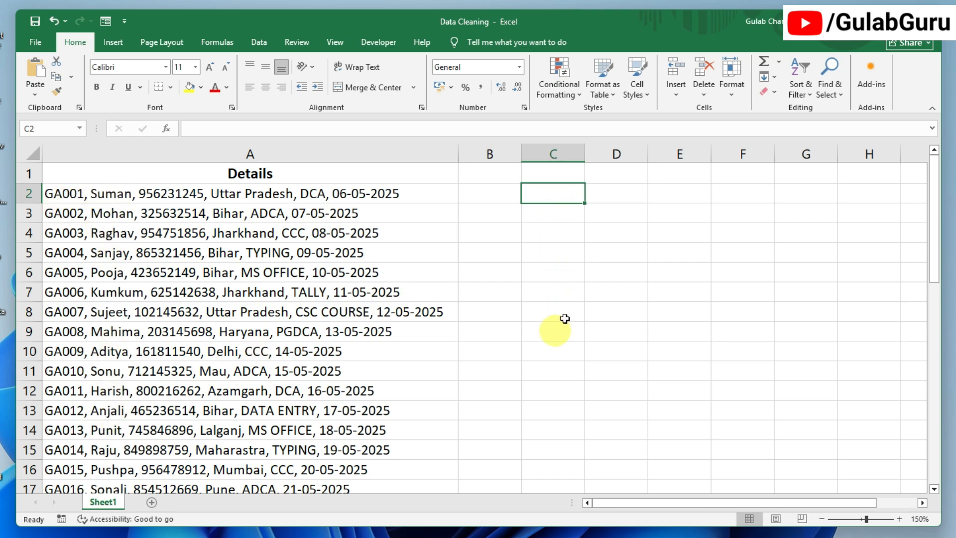
pyautogui.click(626, 191)
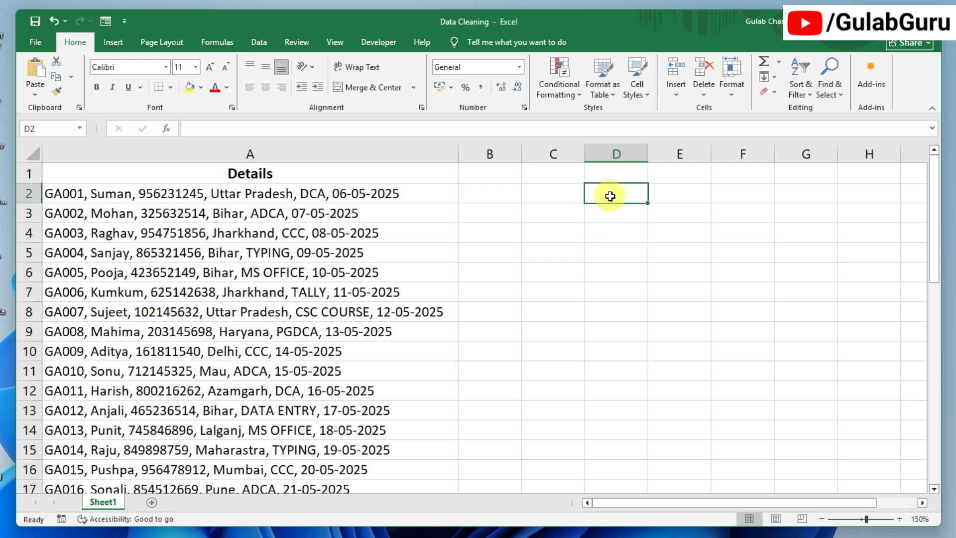
pyautogui.click(557, 194)
pyautogui.scroll(-11, 336, 324)
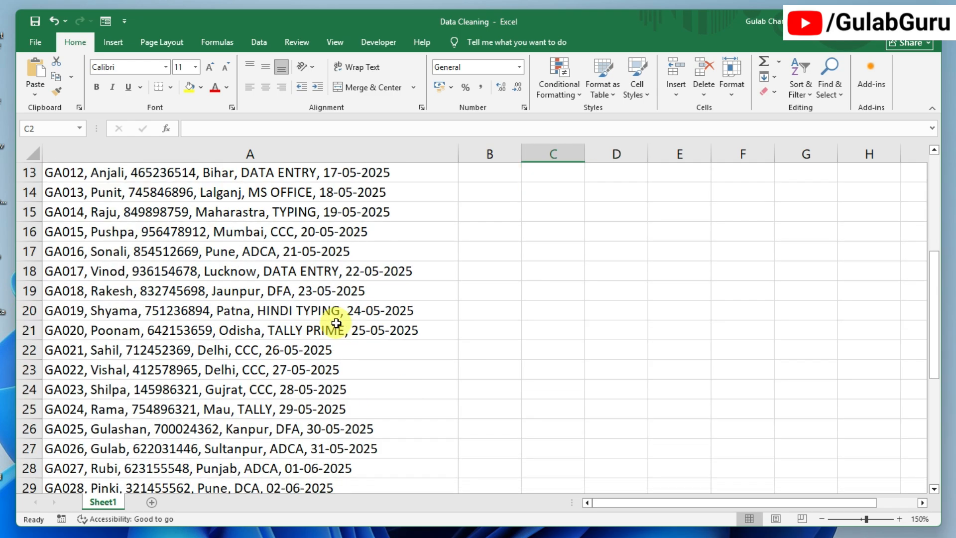
pyautogui.scroll(11, 356, 307)
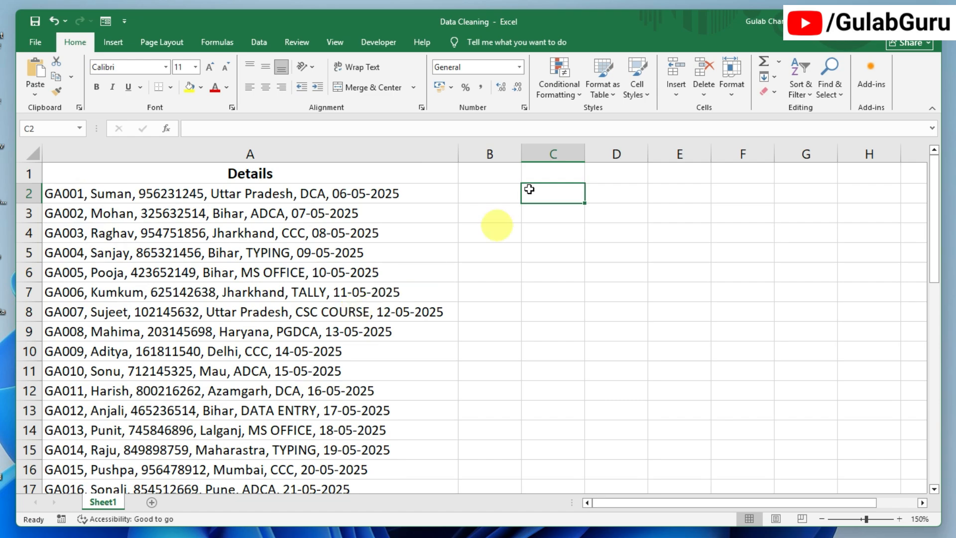
# - Check the empty cells in columns B–D and the row 7 joining date
pyautogui.click(491, 193)
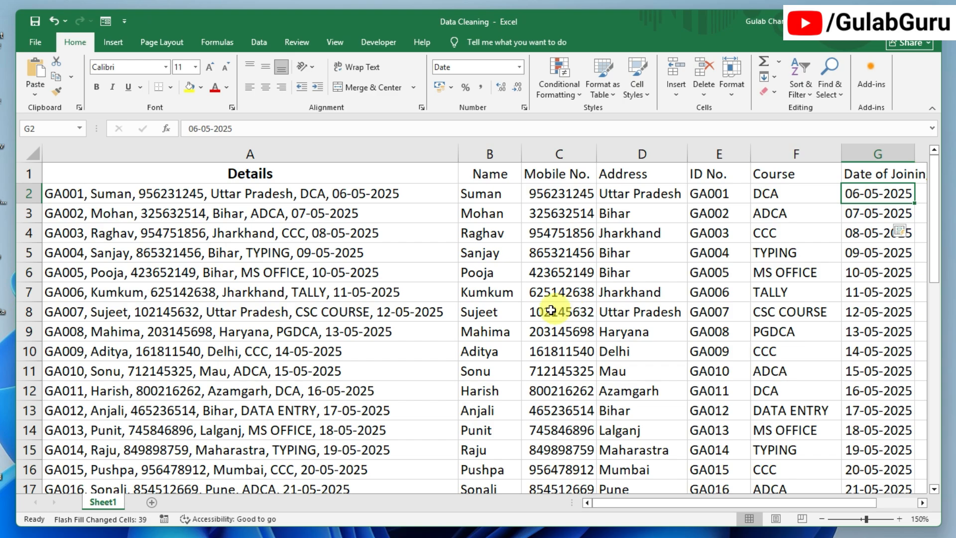
pyautogui.scroll(-11, 303, 338)
pyautogui.scroll(11, 303, 338)
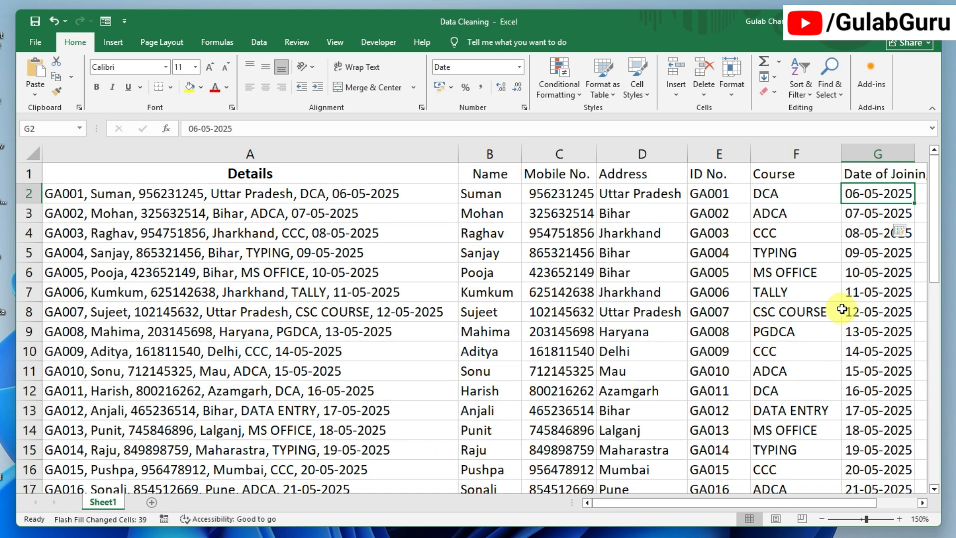
pyautogui.click(887, 299)
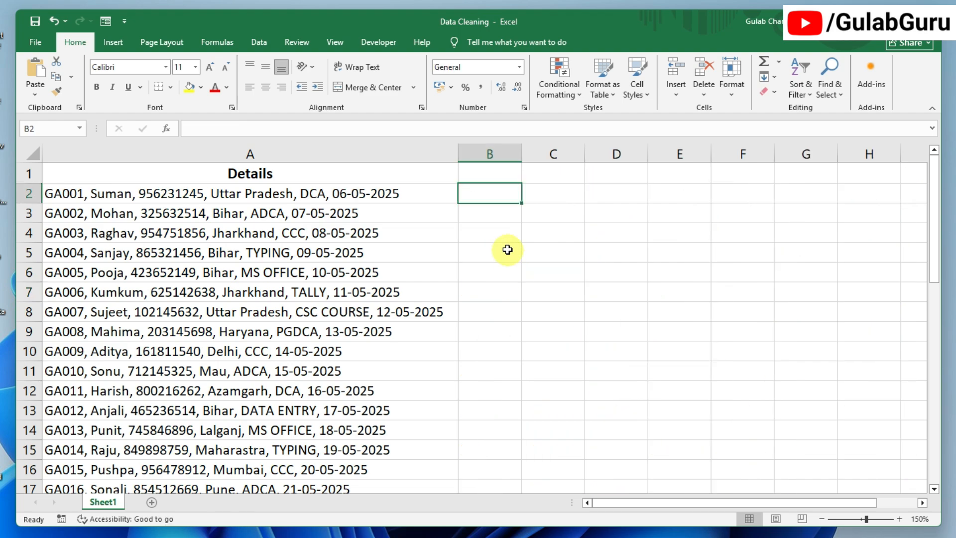
pyautogui.click(490, 233)
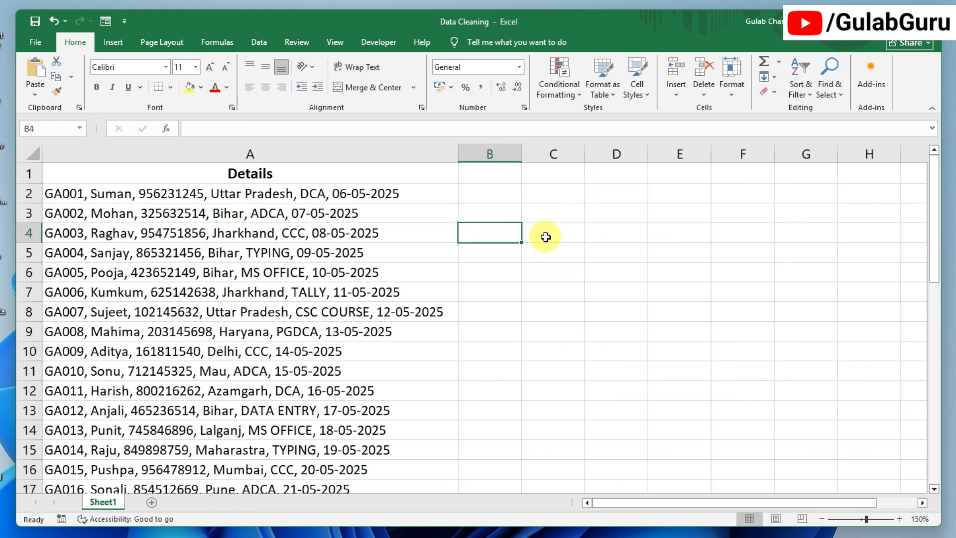
pyautogui.click(563, 247)
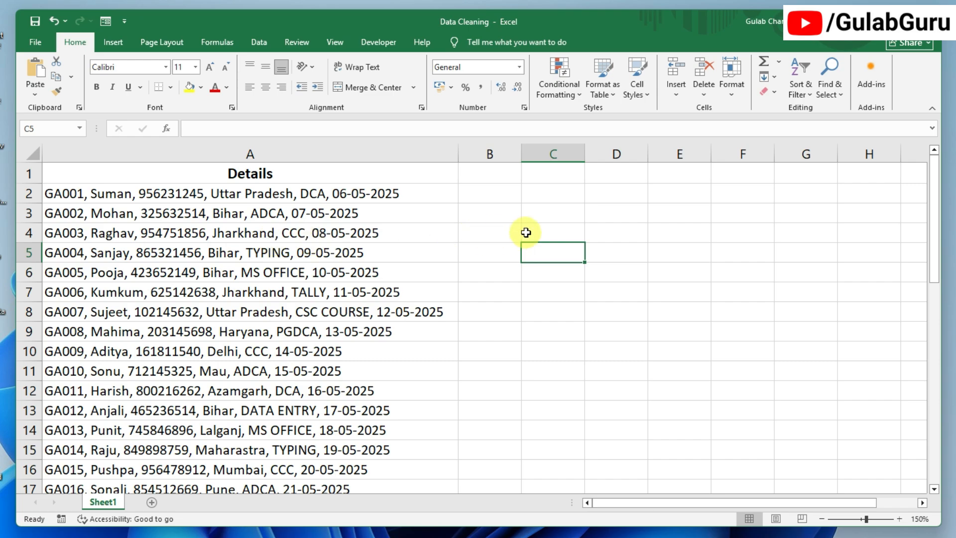
pyautogui.click(545, 231)
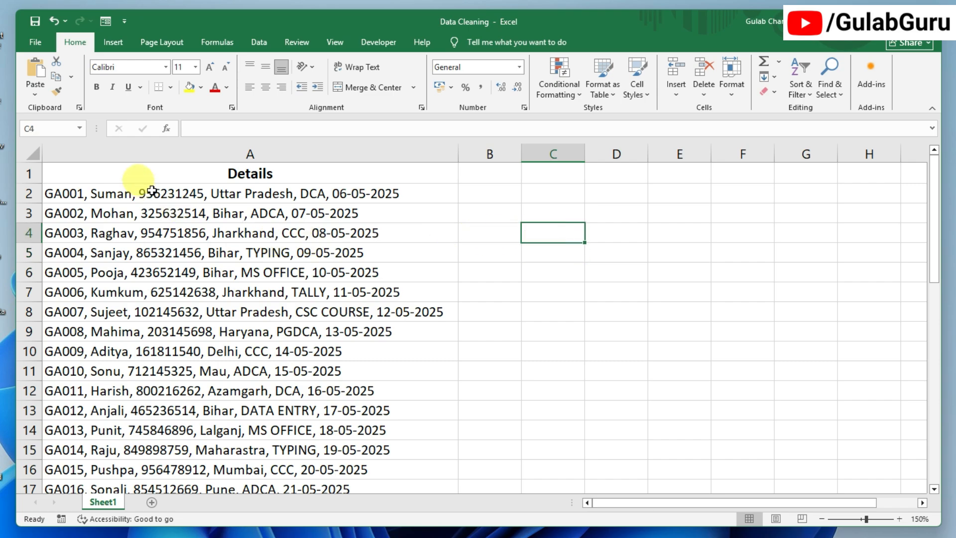
pyautogui.click(500, 195)
pyautogui.click(614, 194)
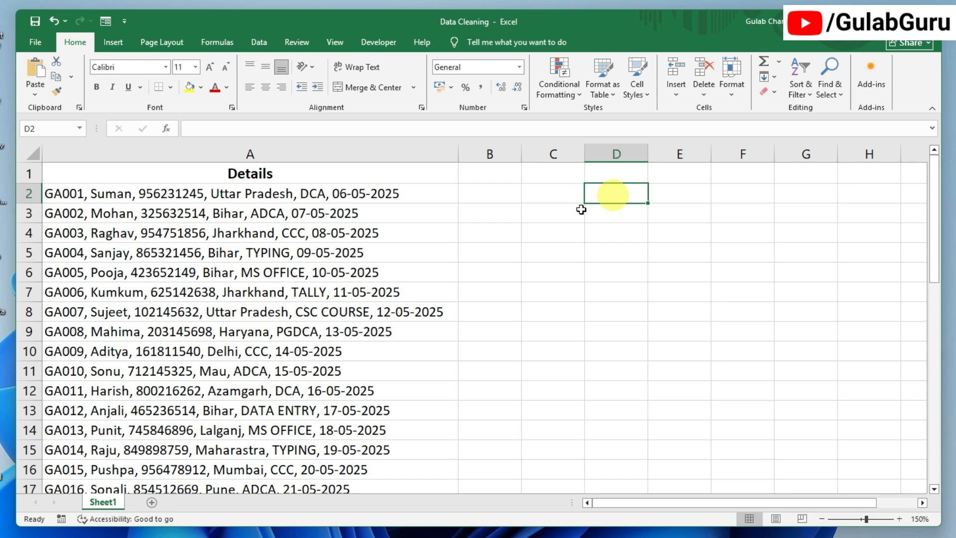
pyautogui.click(559, 288)
pyautogui.click(551, 256)
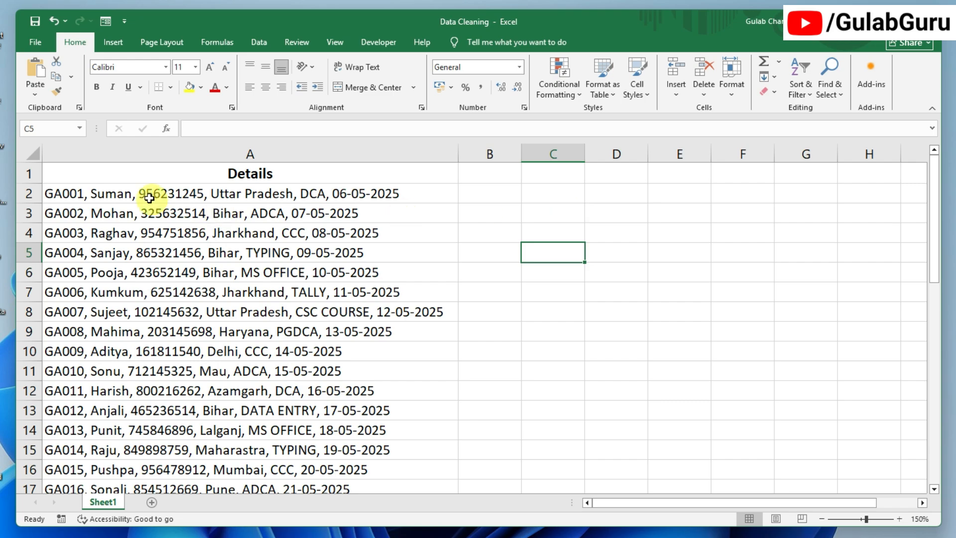
pyautogui.click(543, 213)
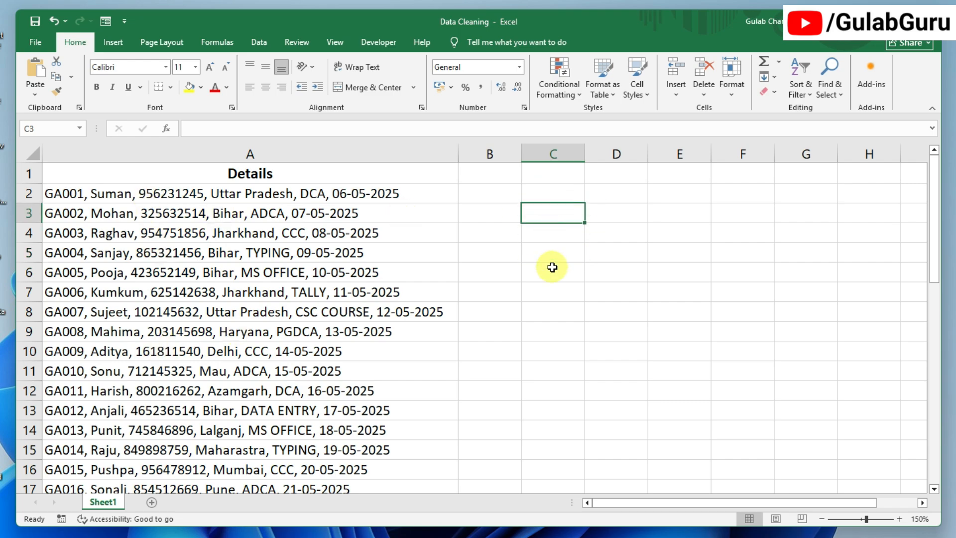
# - Enter the heading 'Name' in cell B1 and center it
pyautogui.click(504, 177)
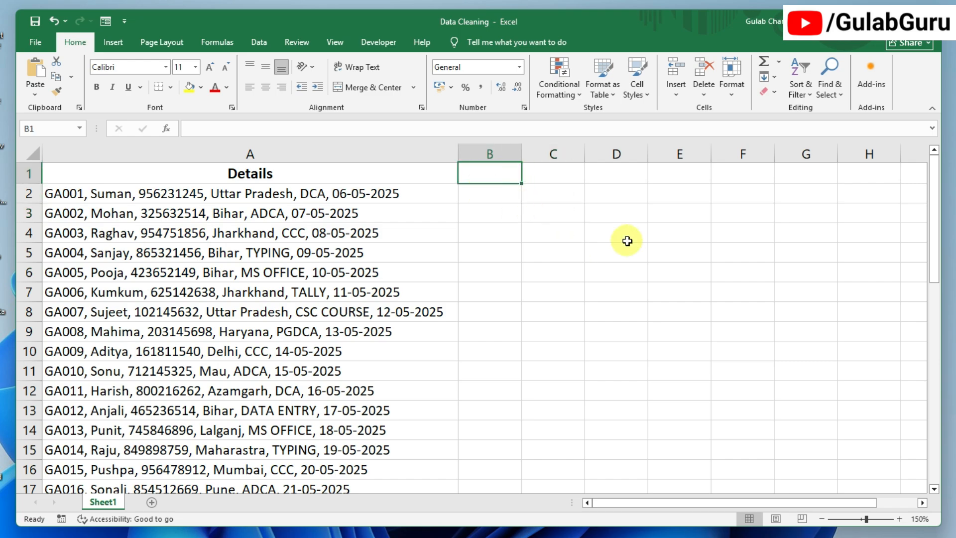
pyautogui.write('Name')
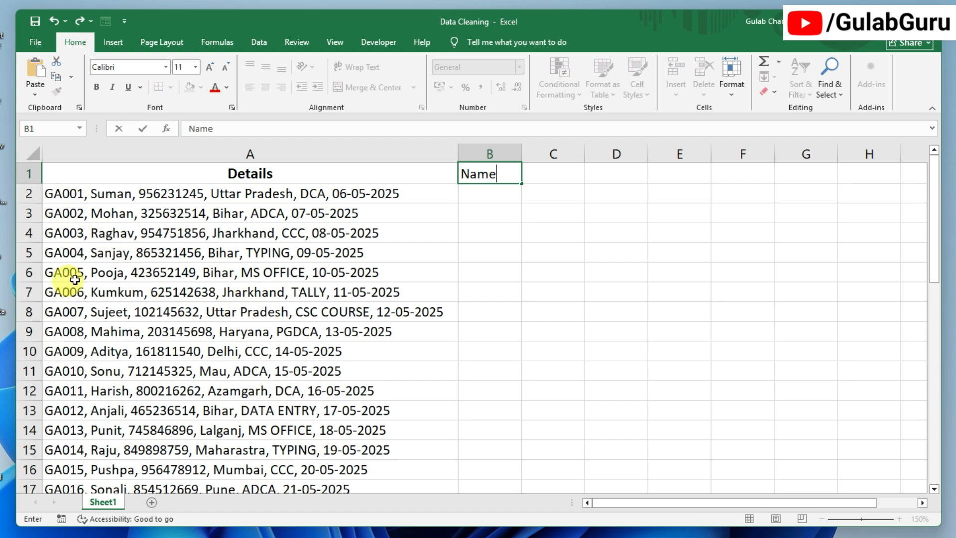
pyautogui.press('Return')
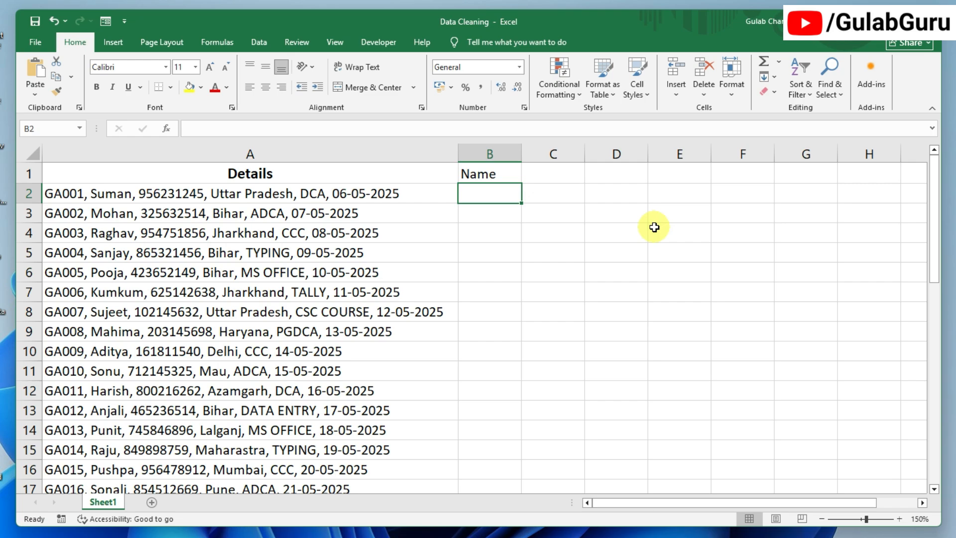
pyautogui.click(495, 171)
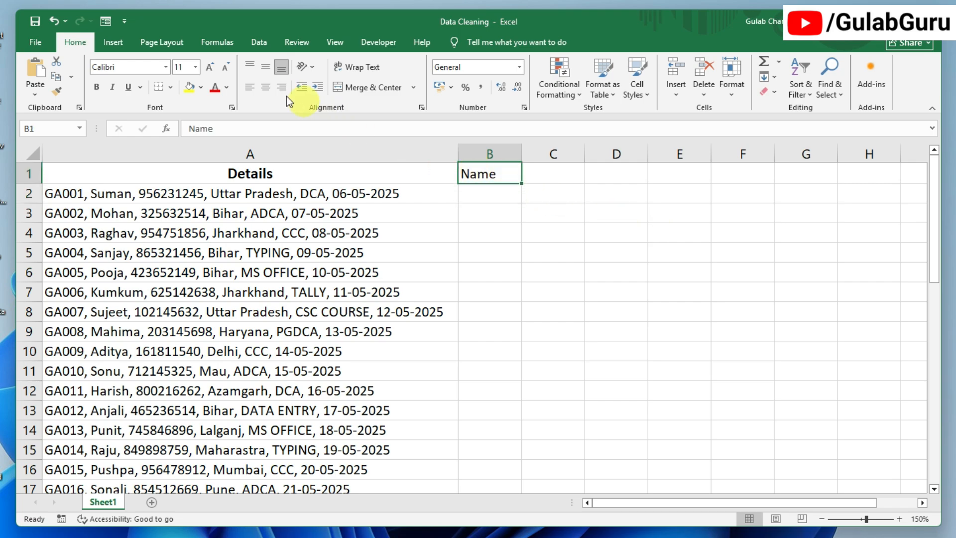
pyautogui.click(267, 90)
pyautogui.click(495, 189)
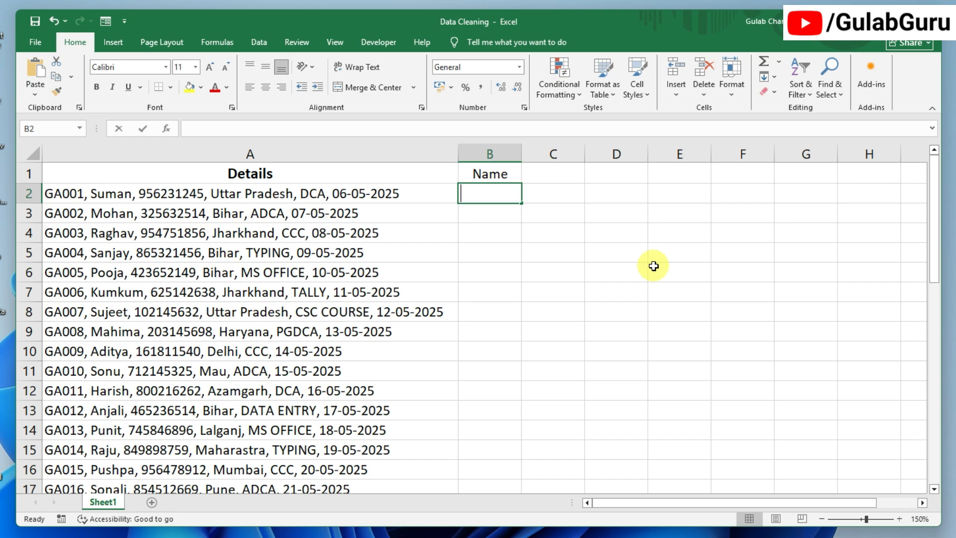
pyautogui.write('Suman')
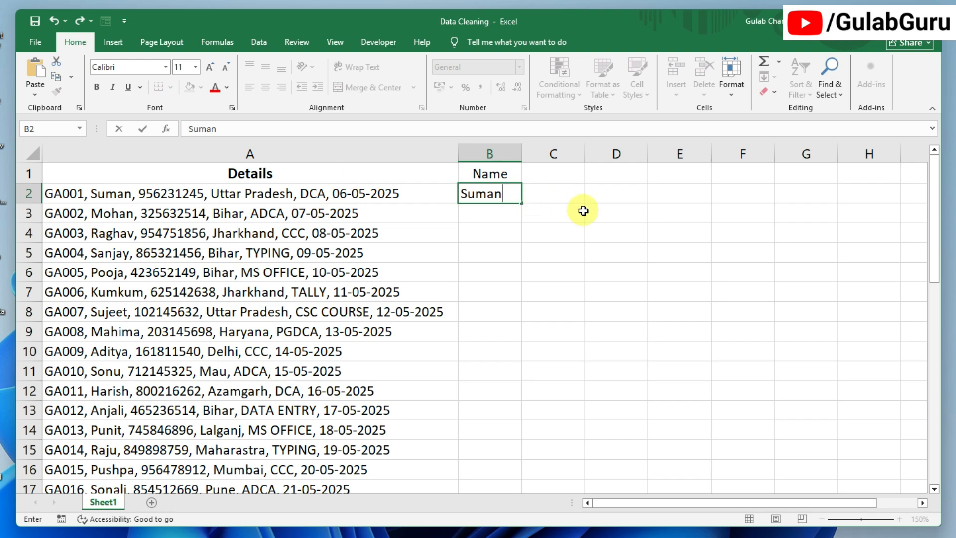
pyautogui.press('Return')
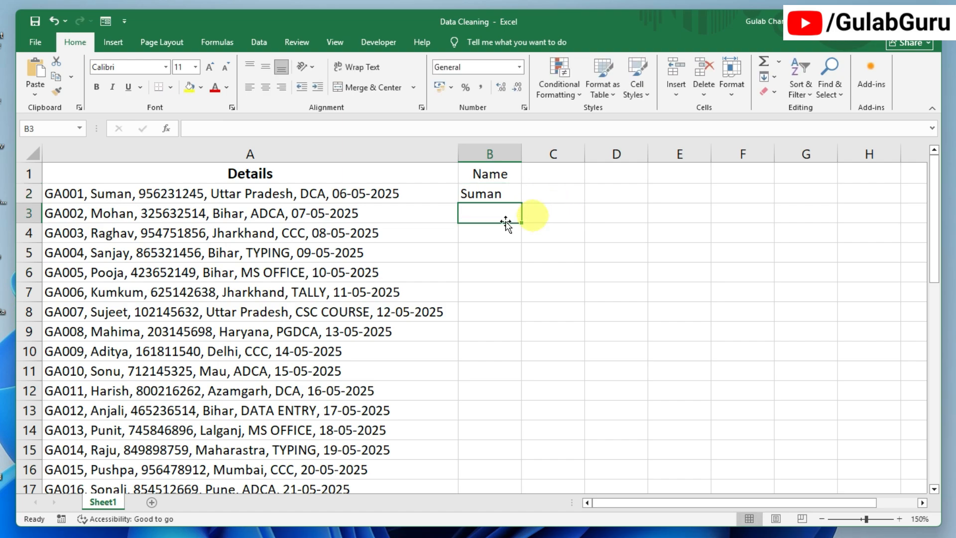
pyautogui.hotkey('ctrl', 'e')
pyautogui.click(630, 272)
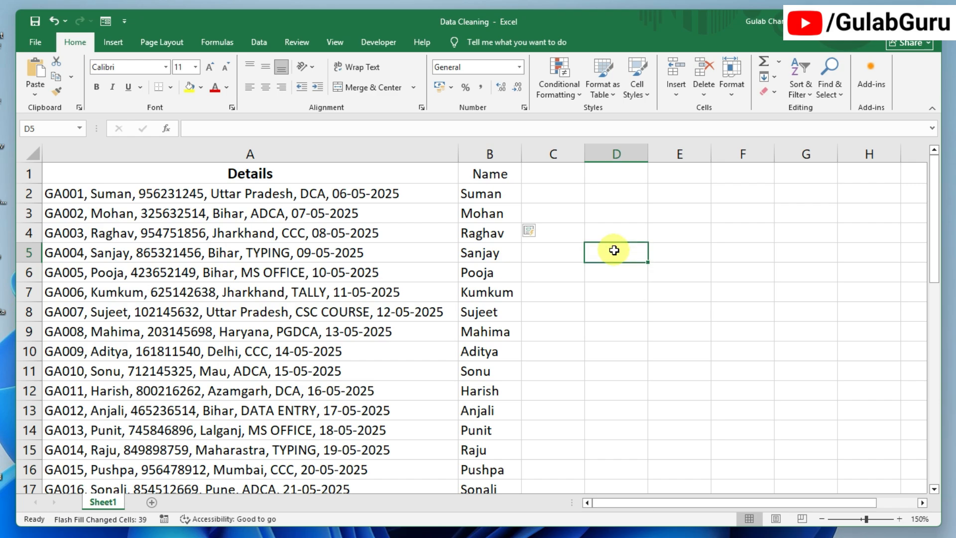
pyautogui.click(492, 198)
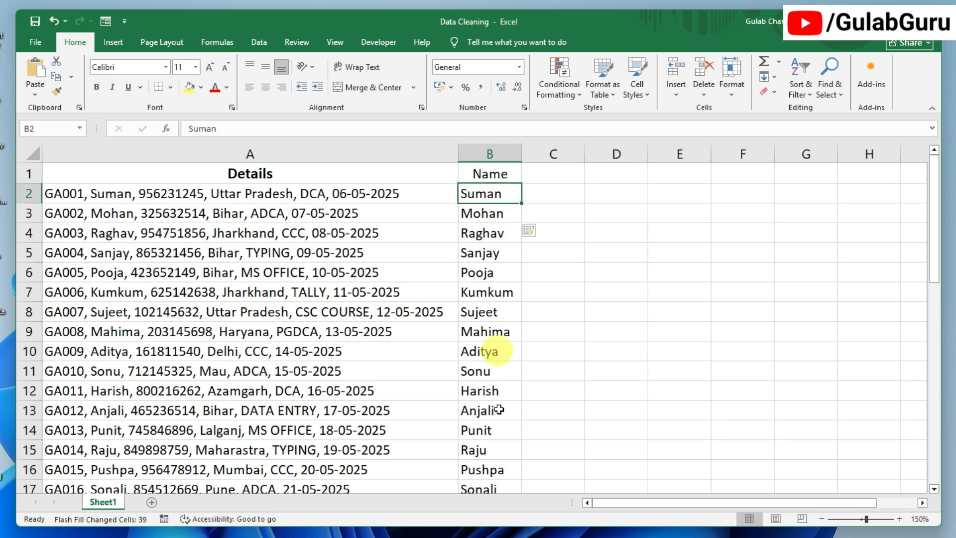
pyautogui.scroll(-9, 528, 395)
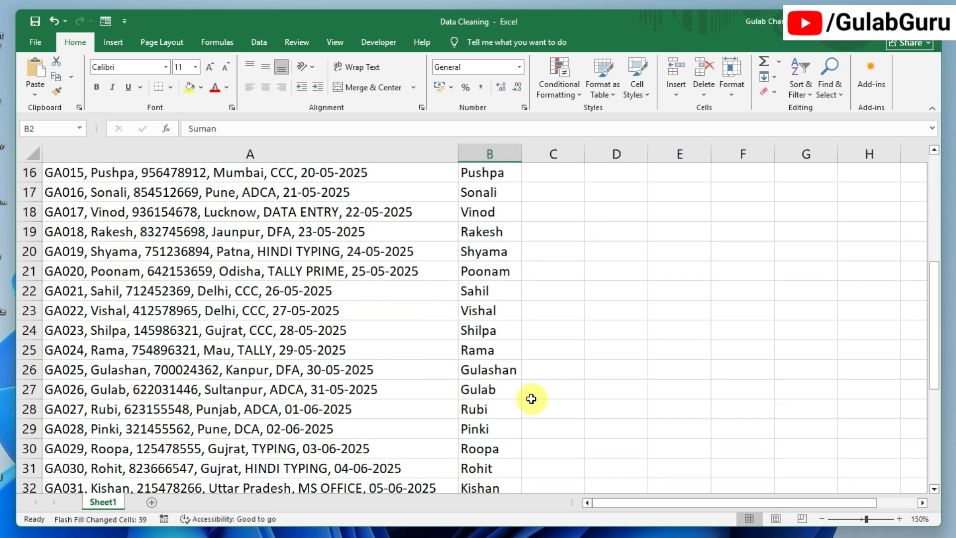
pyautogui.scroll(9, 526, 395)
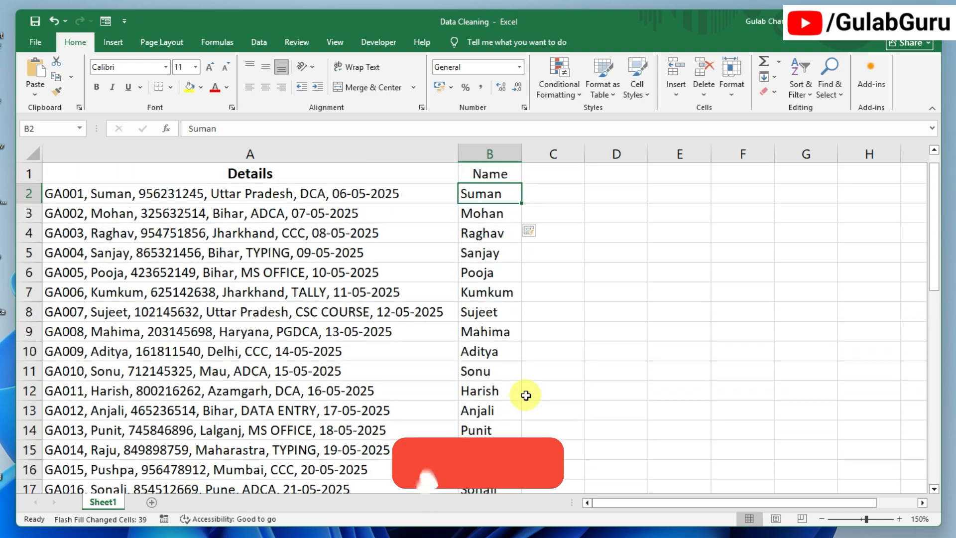
pyautogui.click(560, 218)
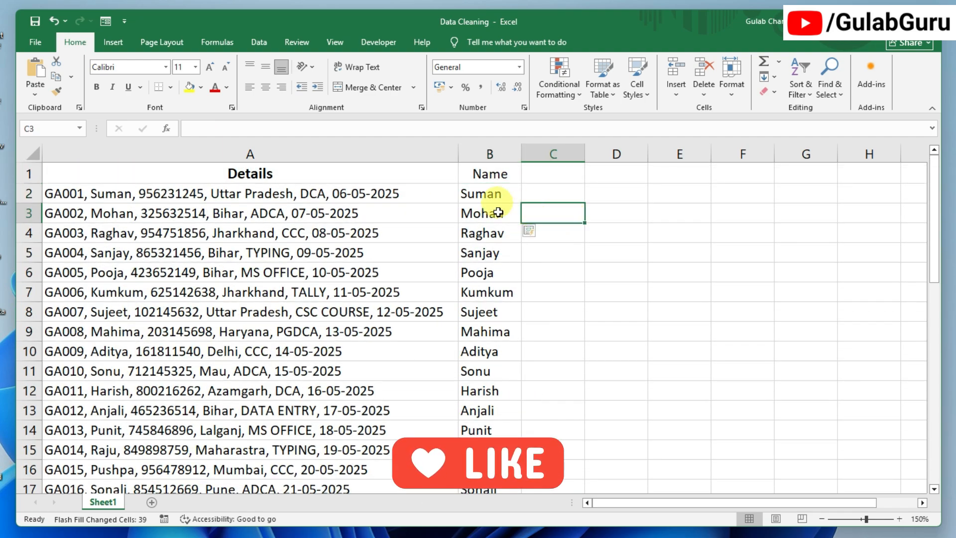
pyautogui.scroll(-6, 508, 314)
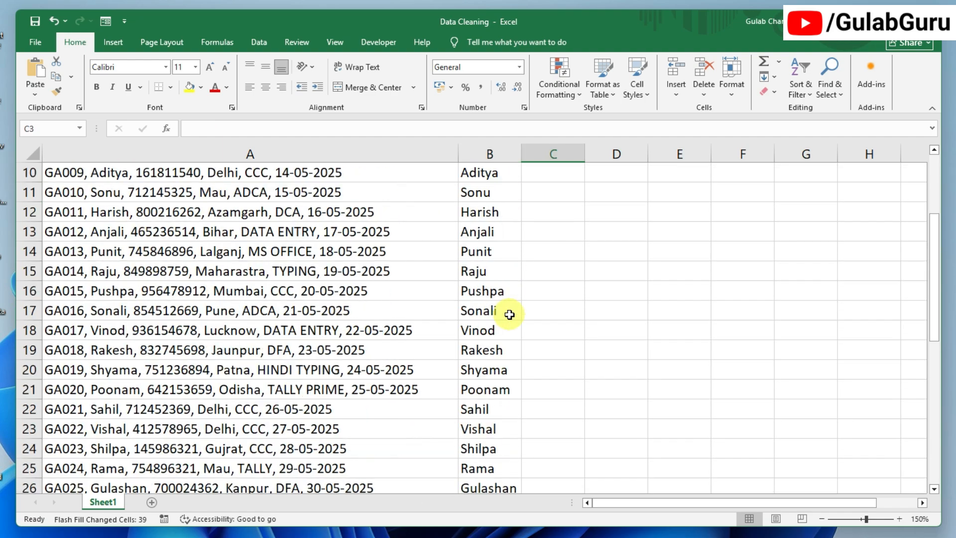
pyautogui.scroll(5, 508, 313)
pyautogui.scroll(1, 572, 273)
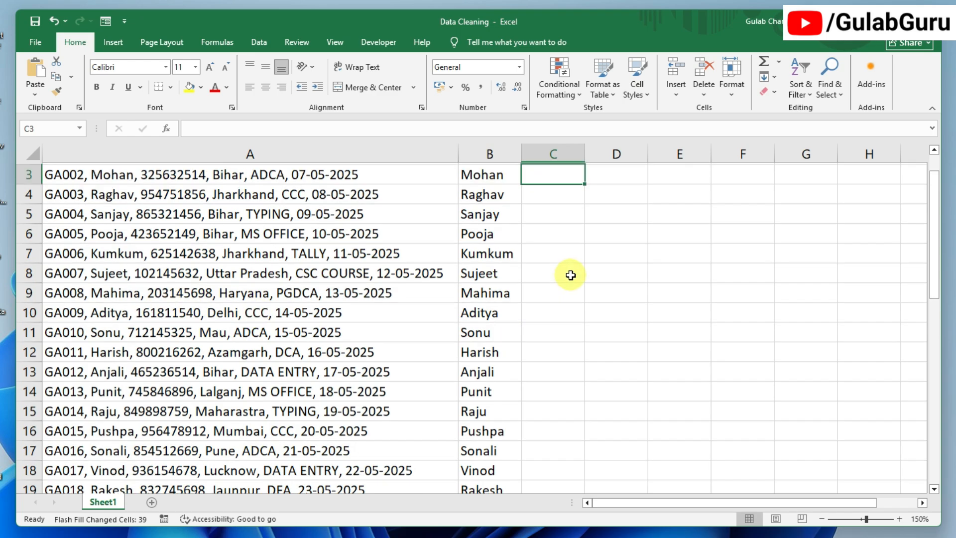
pyautogui.click(556, 177)
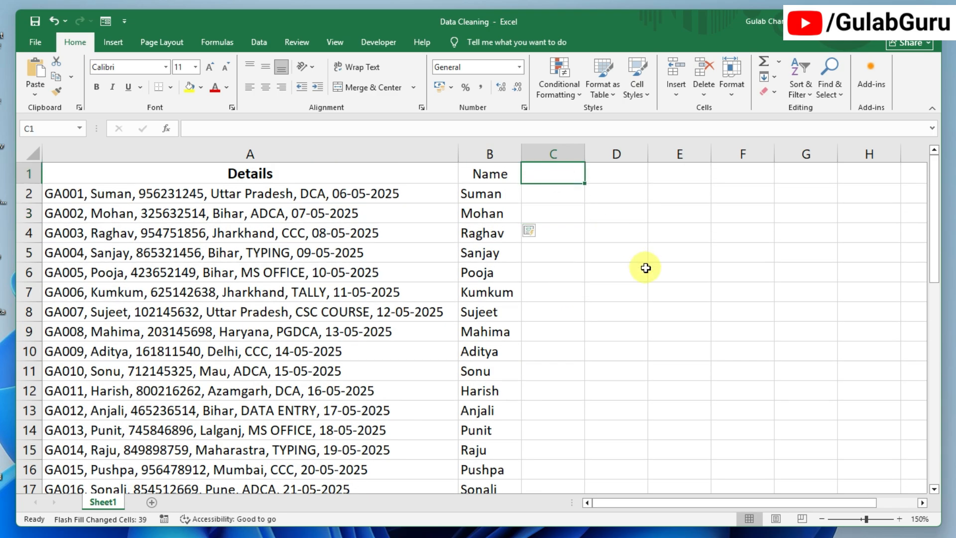
# - Type the heading 'Mobile No.' in C1 and autofit column C
pyautogui.write('mo')
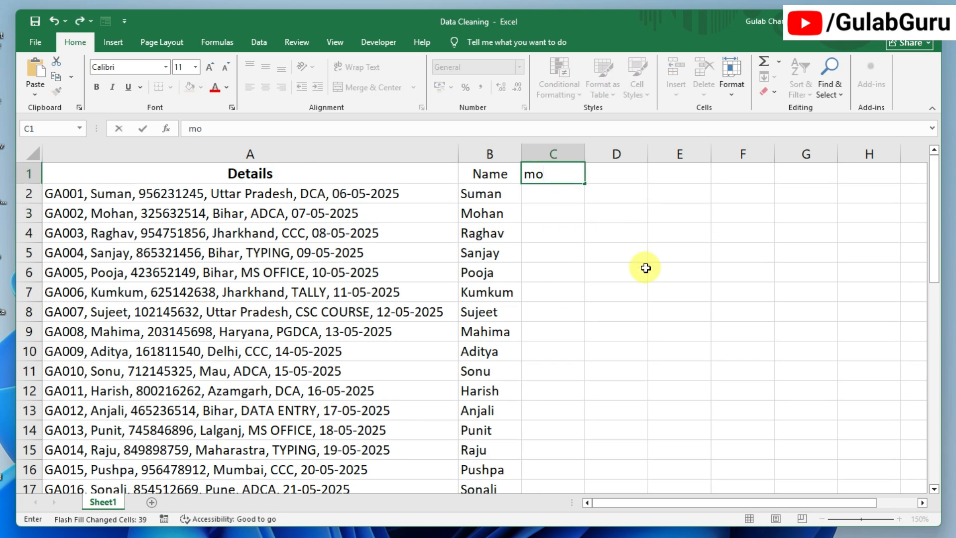
pyautogui.press('BackSpace')
pyautogui.press('BackSpace')
pyautogui.write('Mobile No.')
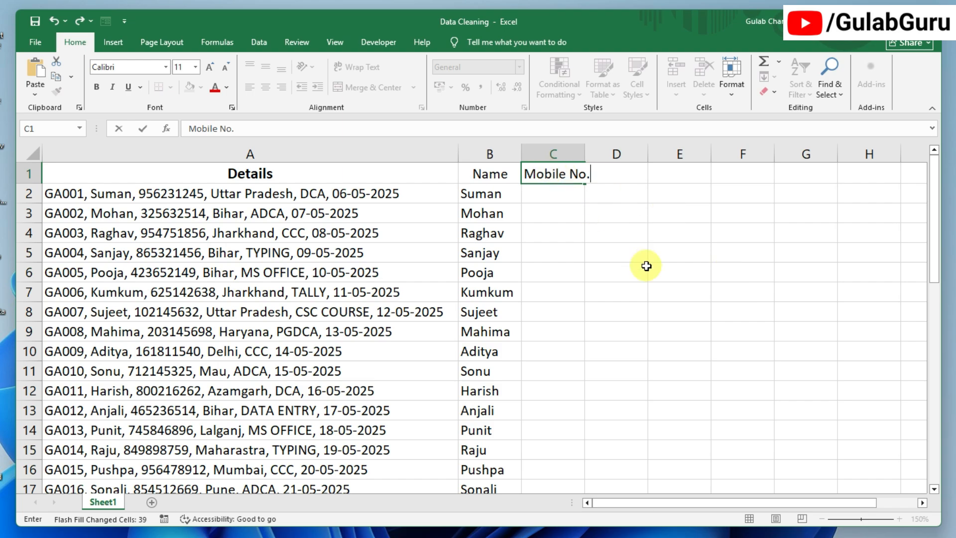
pyautogui.press('Return')
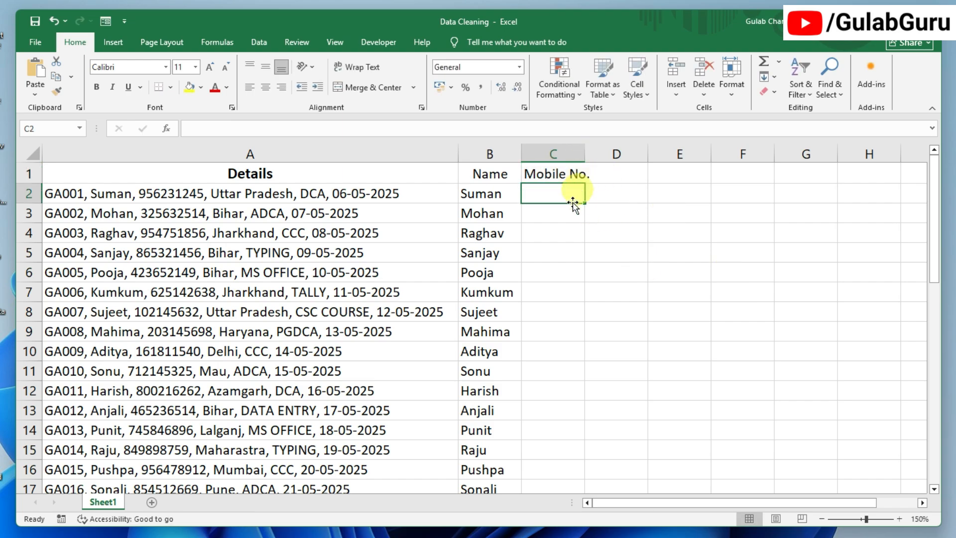
pyautogui.doubleClick(586, 147)
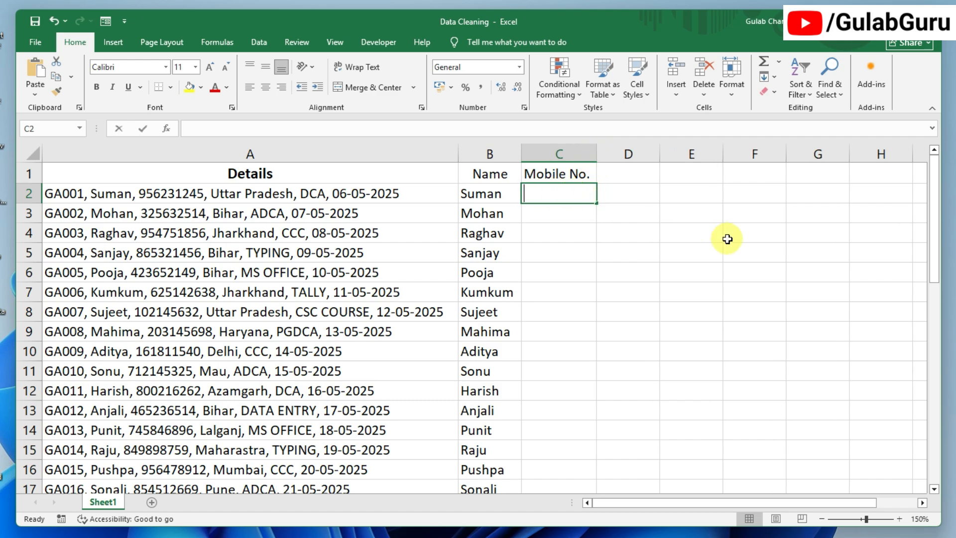
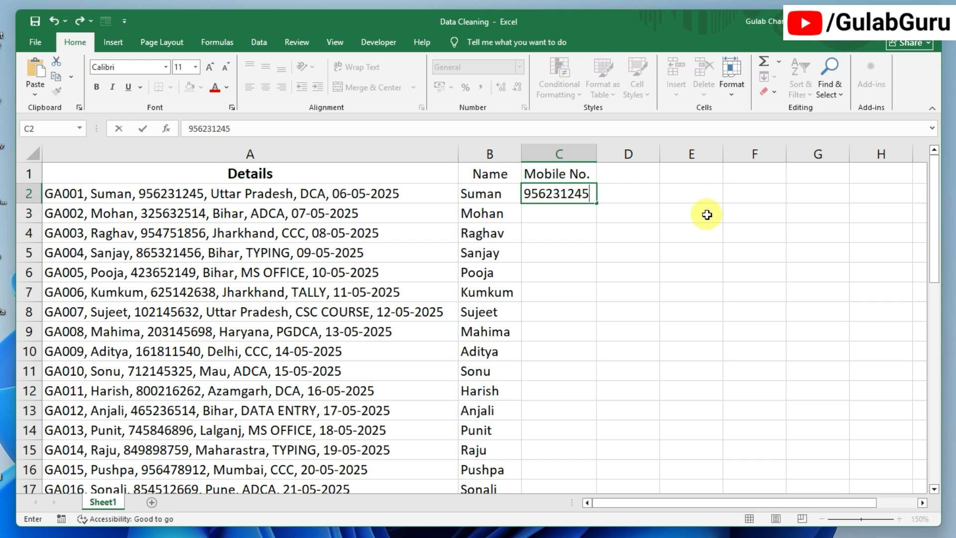
pyautogui.press('Return')
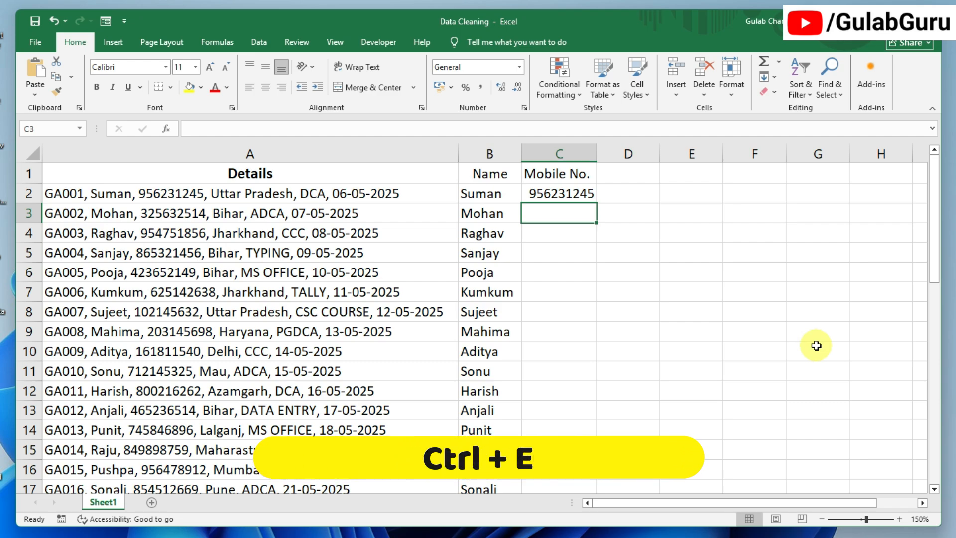
pyautogui.hotkey('ctrl', 'e')
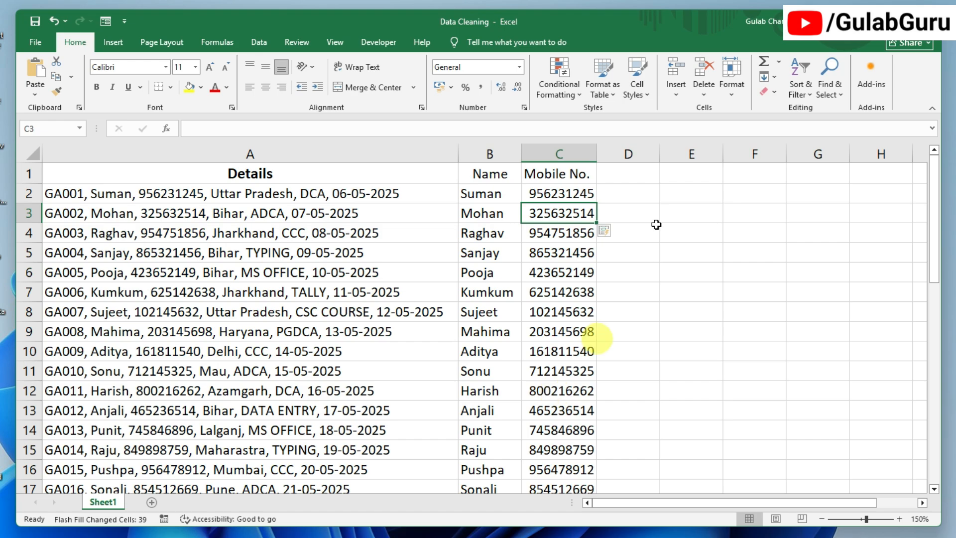
pyautogui.click(630, 174)
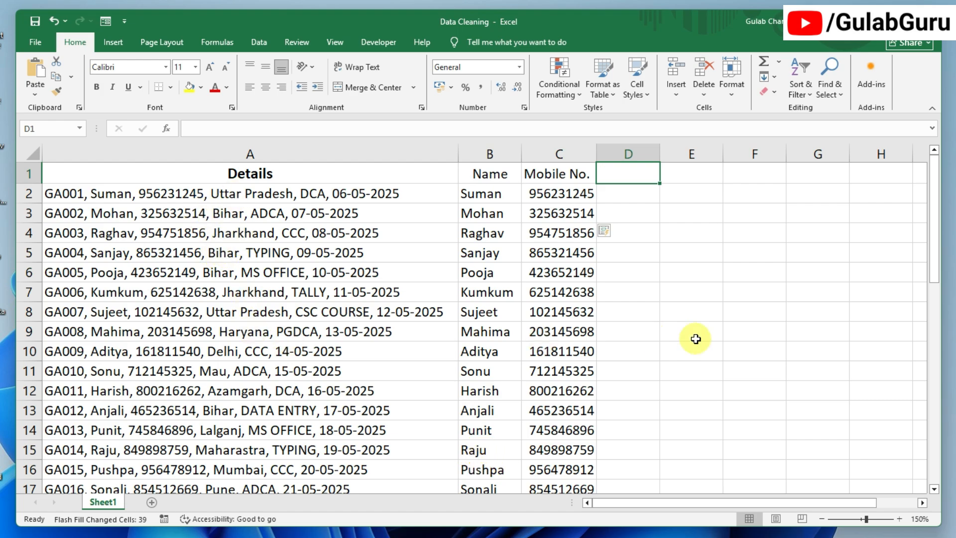
# - Head column D 'Address', enter Uttar Pradesh in D2, Flash Fill the states and autofit
pyautogui.write('Add')
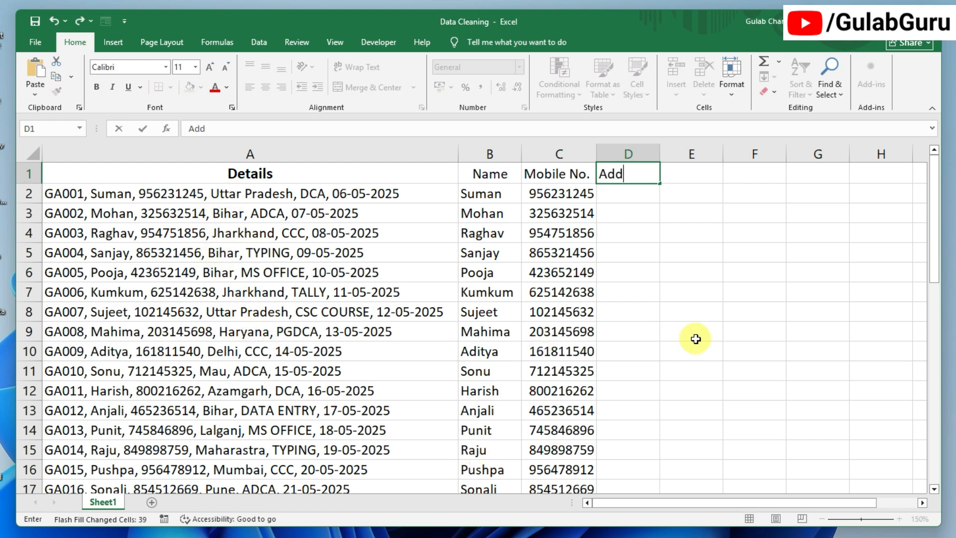
pyautogui.write('ress')
pyautogui.press('Return')
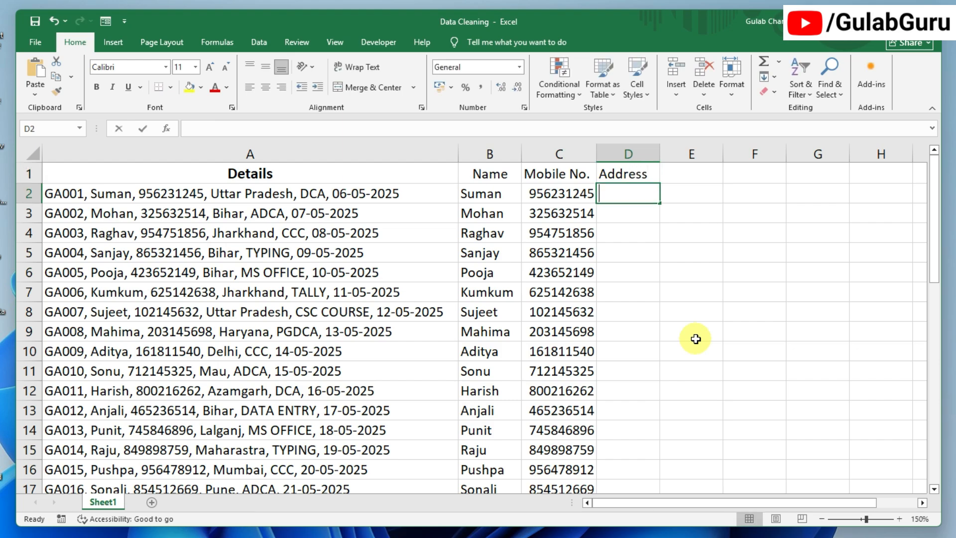
pyautogui.write('Uttar')
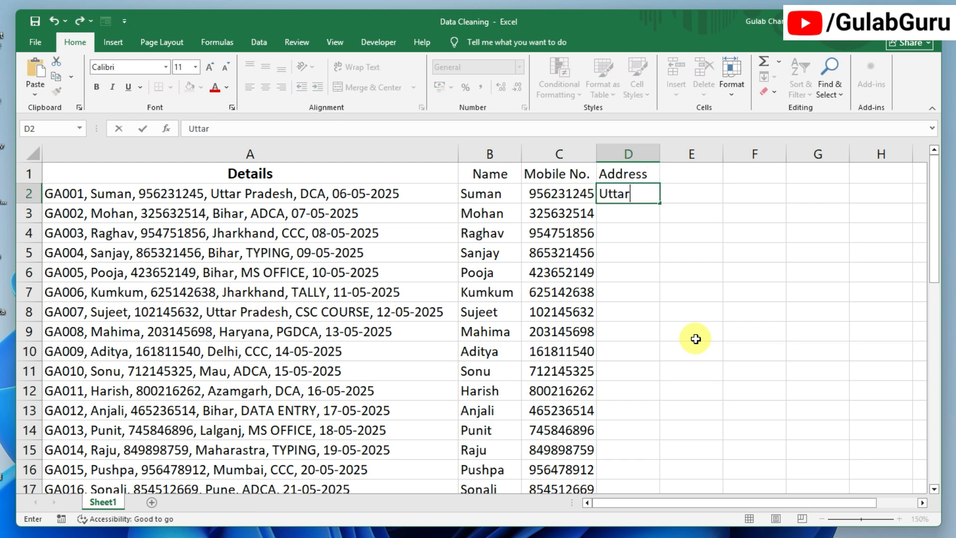
pyautogui.write(' Predesh')
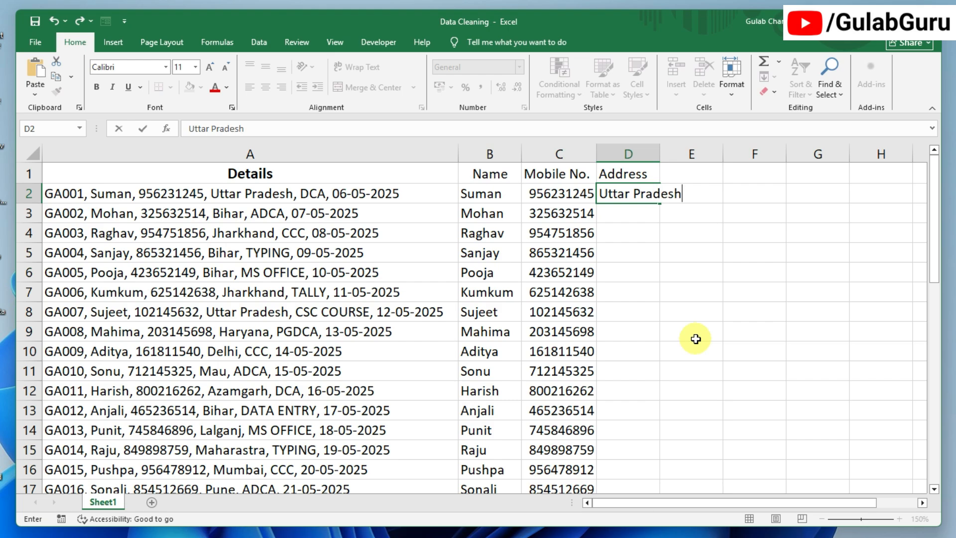
pyautogui.press('Return')
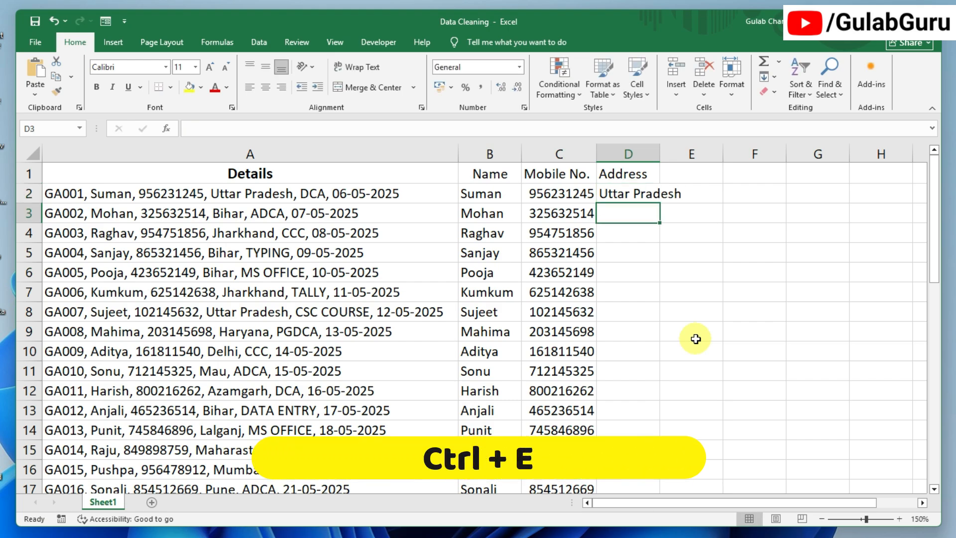
pyautogui.hotkey('ctrl', 'e')
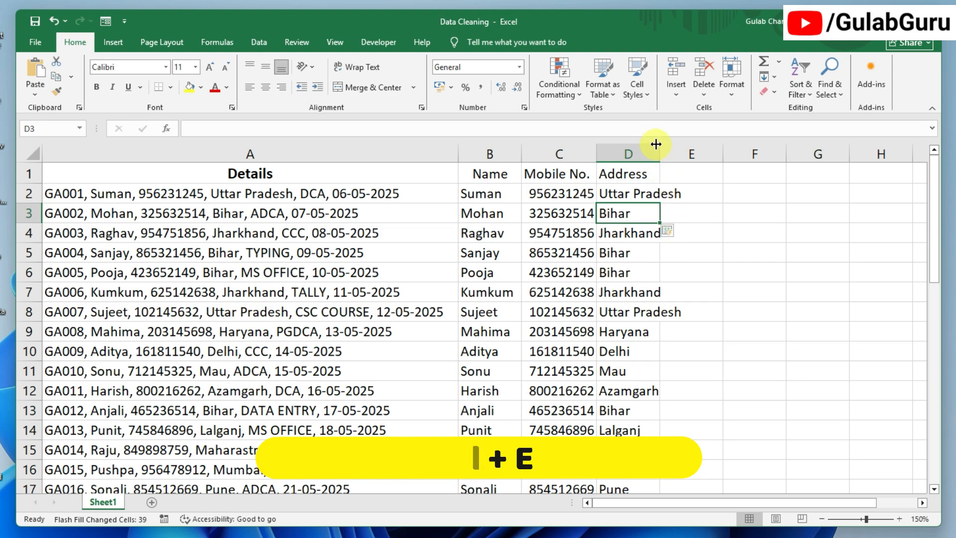
pyautogui.doubleClick(659, 149)
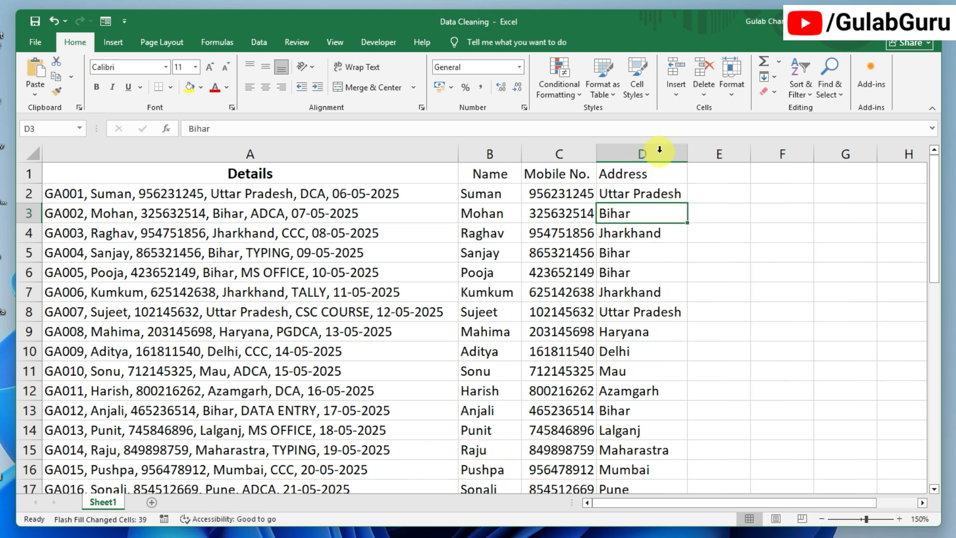
pyautogui.click(736, 215)
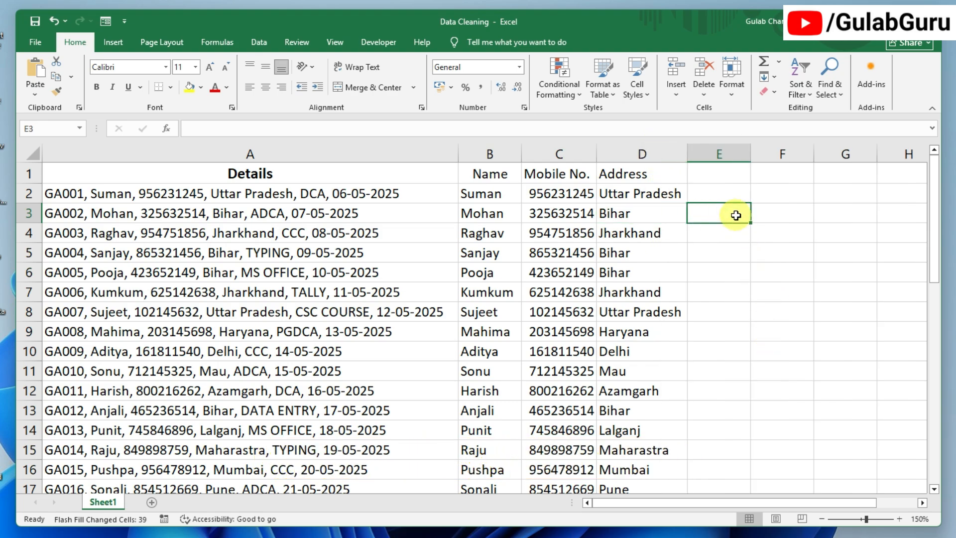
pyautogui.click(717, 175)
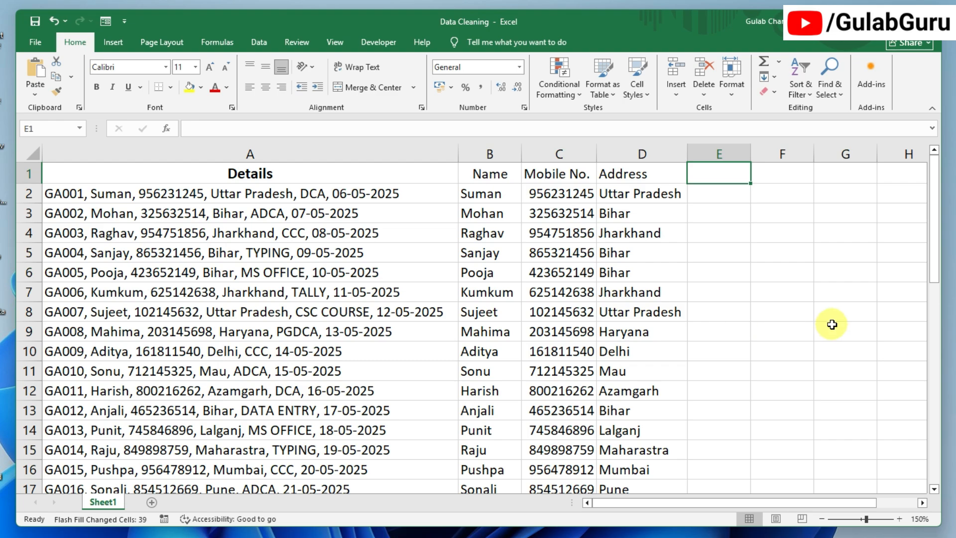
# - Head column E 'ID No.', enter the first ID GA00 in E2 and Flash Fill the rest
pyautogui.write('ID No.')
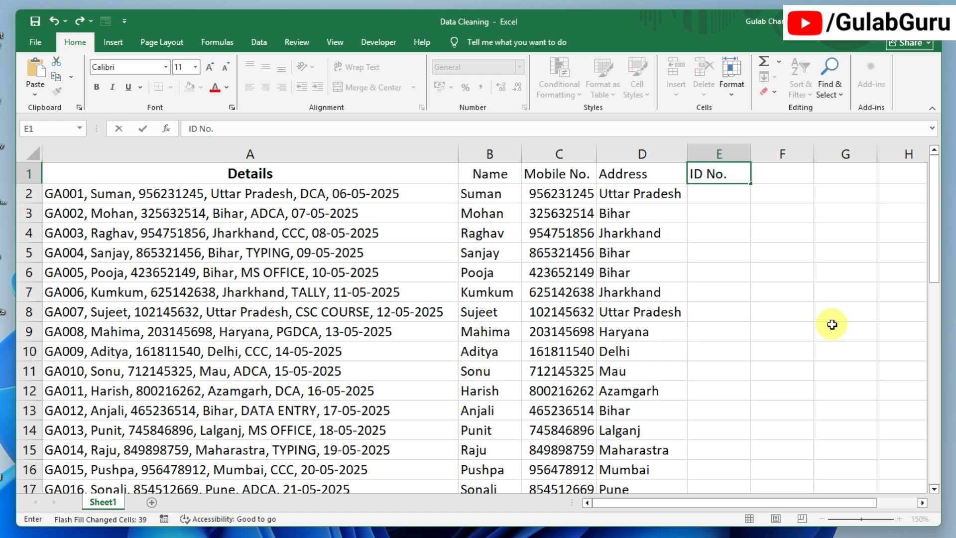
pyautogui.press('Return')
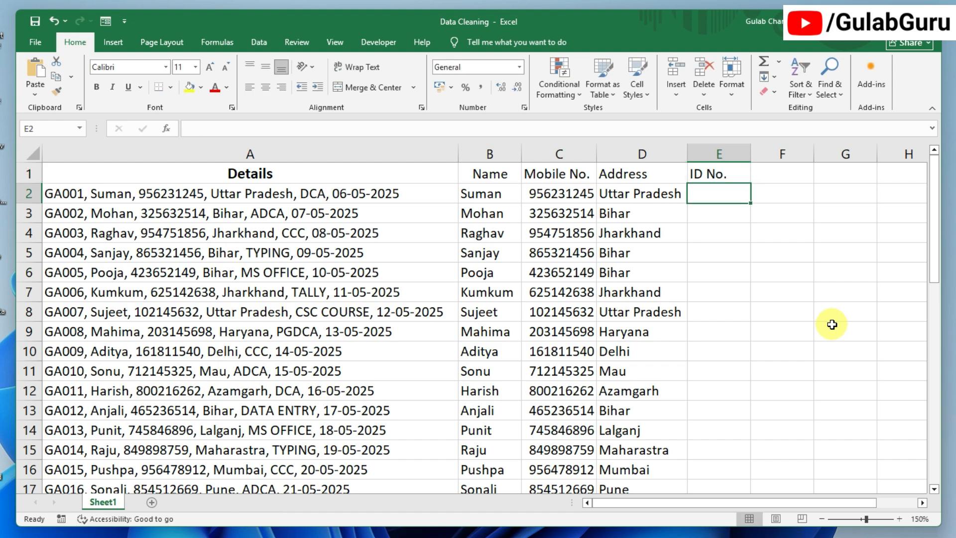
pyautogui.write('GA')
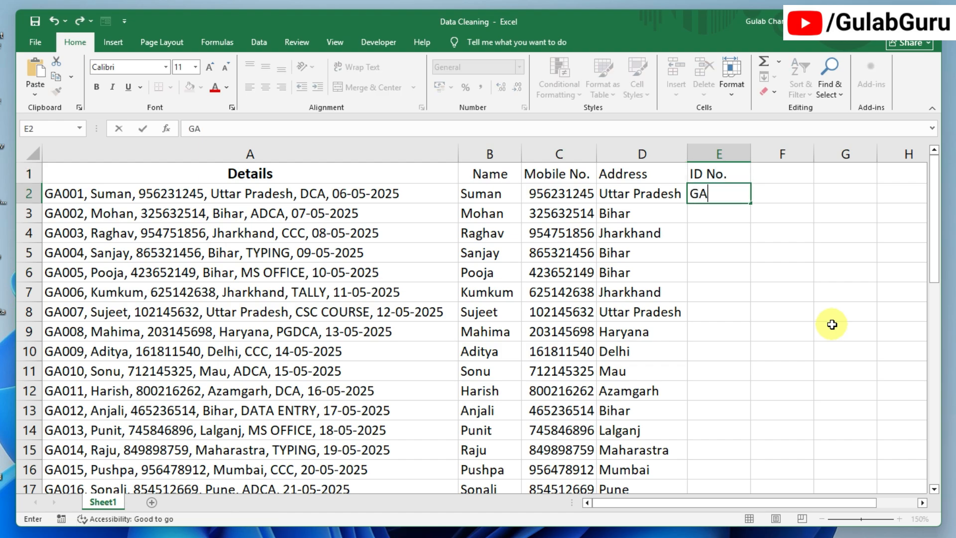
pyautogui.write('001')
pyautogui.press('Return')
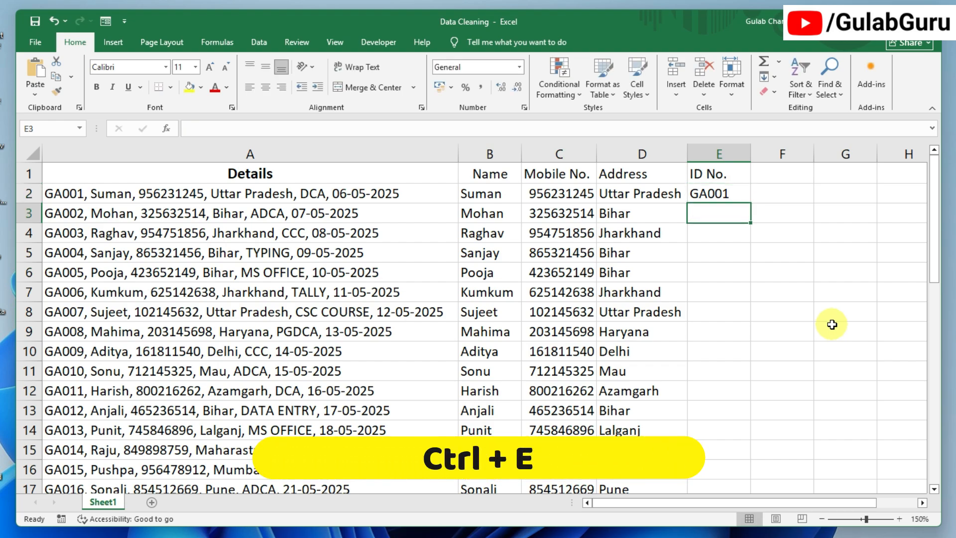
pyautogui.hotkey('ctrl', 'e')
pyautogui.click(794, 175)
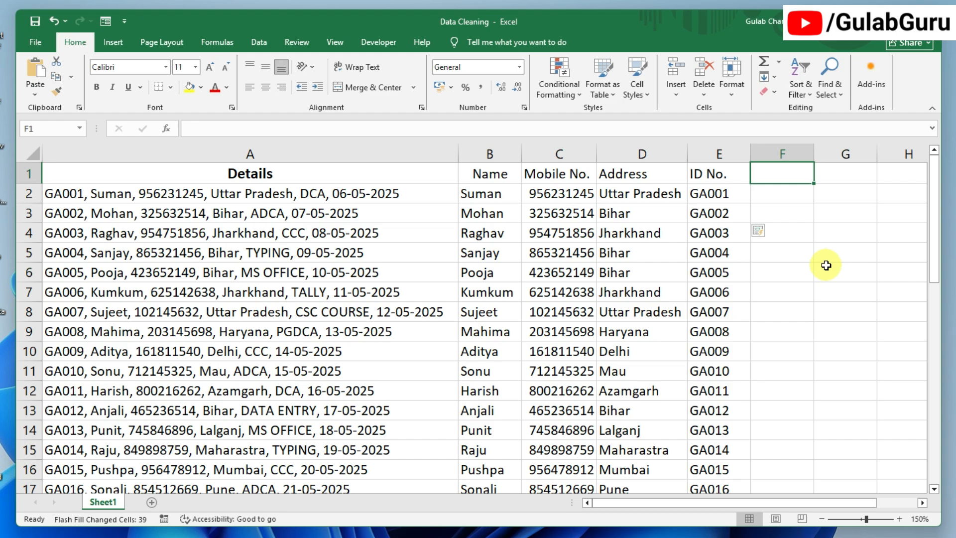
# - Head column F 'Course', enter DCA in F2, Flash Fill the courses and autofit column F
pyautogui.write('C')
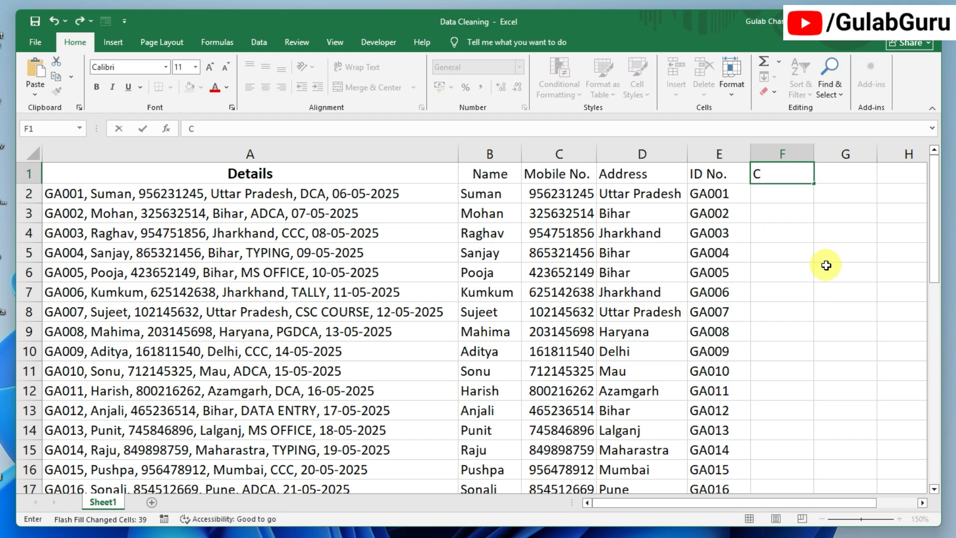
pyautogui.write('ourse')
pyautogui.press('Return')
pyautogui.write('DCA')
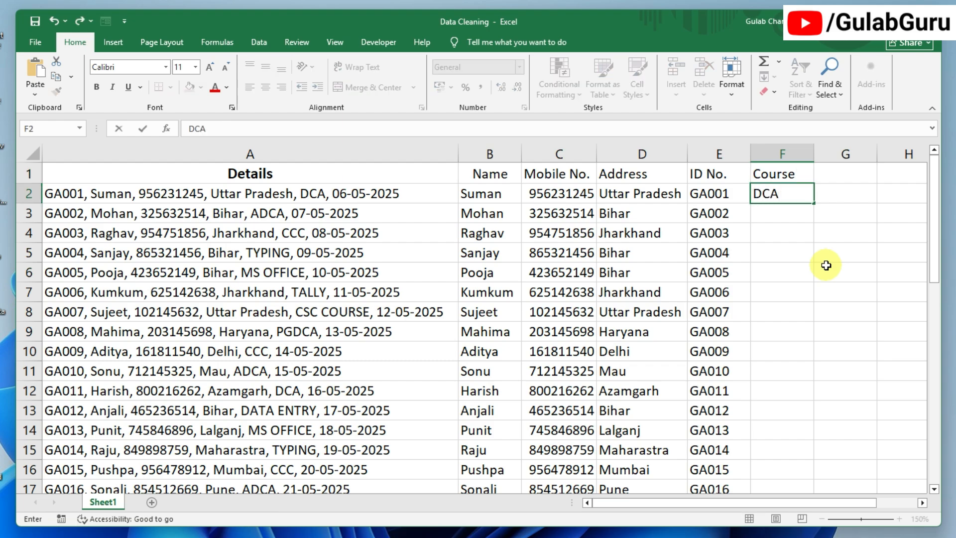
pyautogui.press('Return')
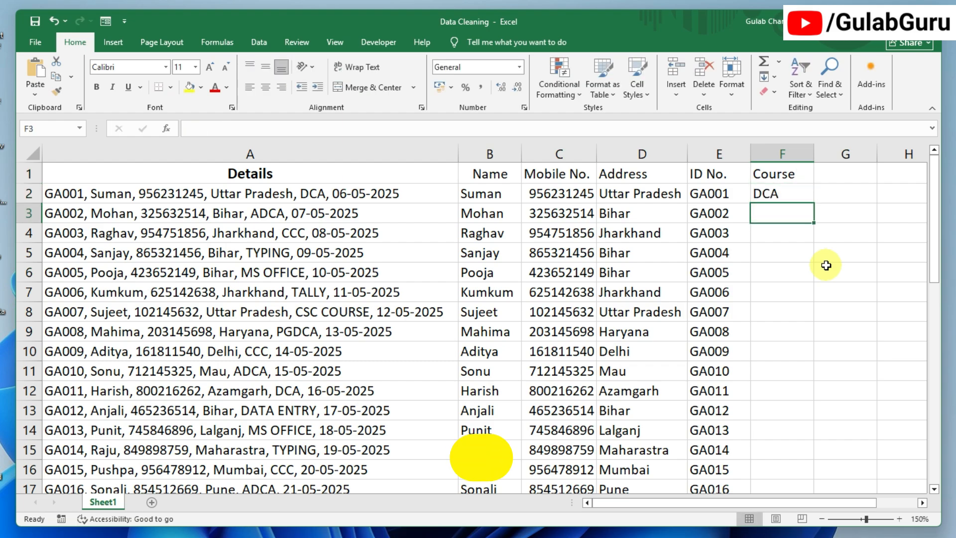
pyautogui.hotkey('ctrl', 'e')
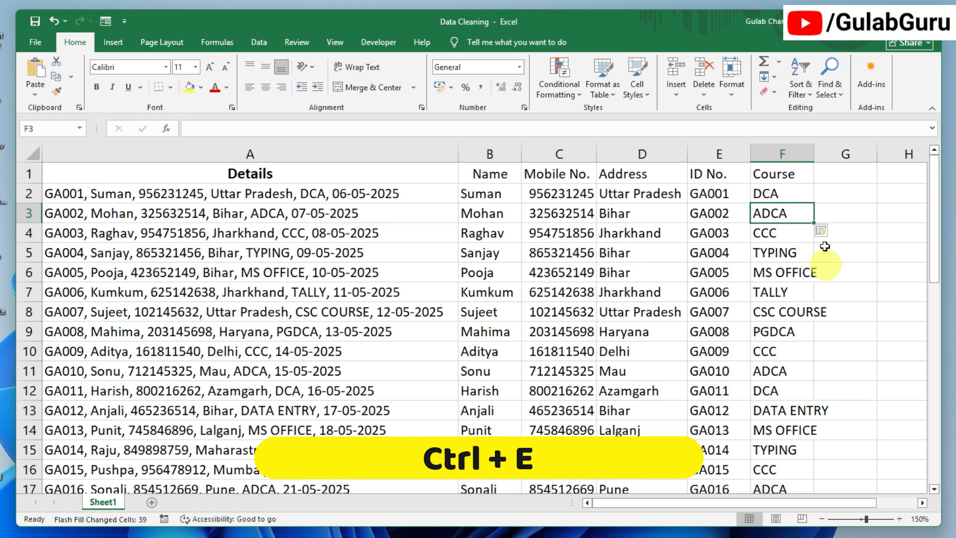
pyautogui.doubleClick(814, 154)
pyautogui.click(872, 173)
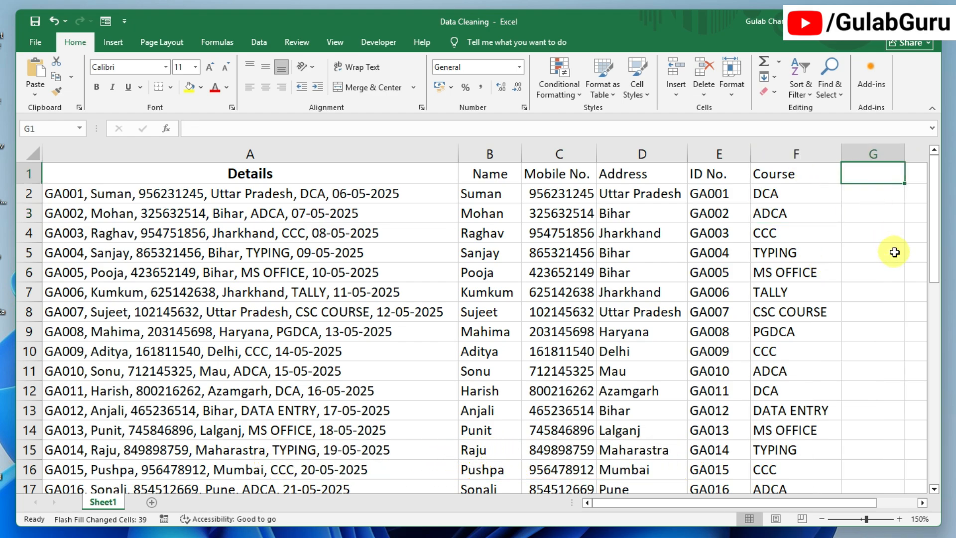
# - Head column G 'Date of Joining', enter 06-05-2025 in G2 and Flash Fill the dates
pyautogui.write('Date of Joining')
pyautogui.press('Return')
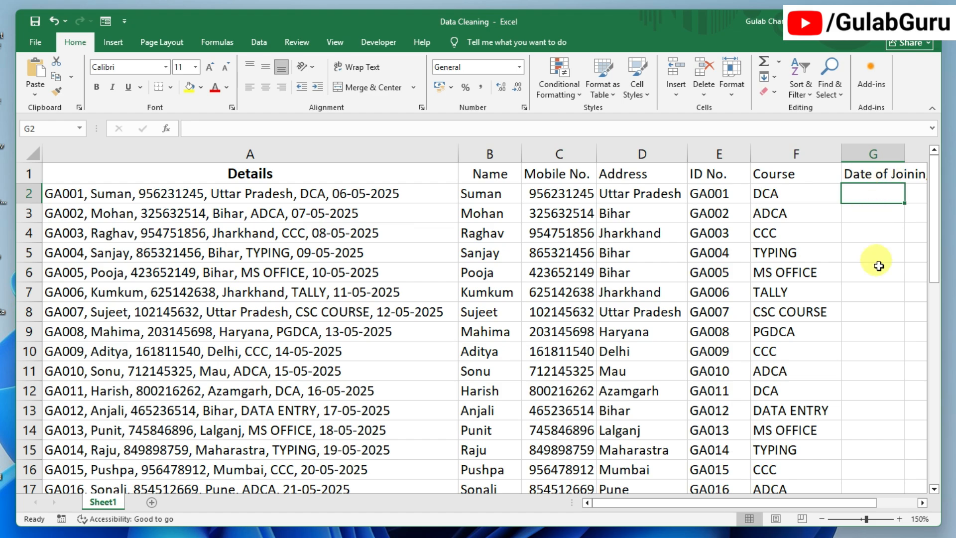
pyautogui.write('06-05-2025')
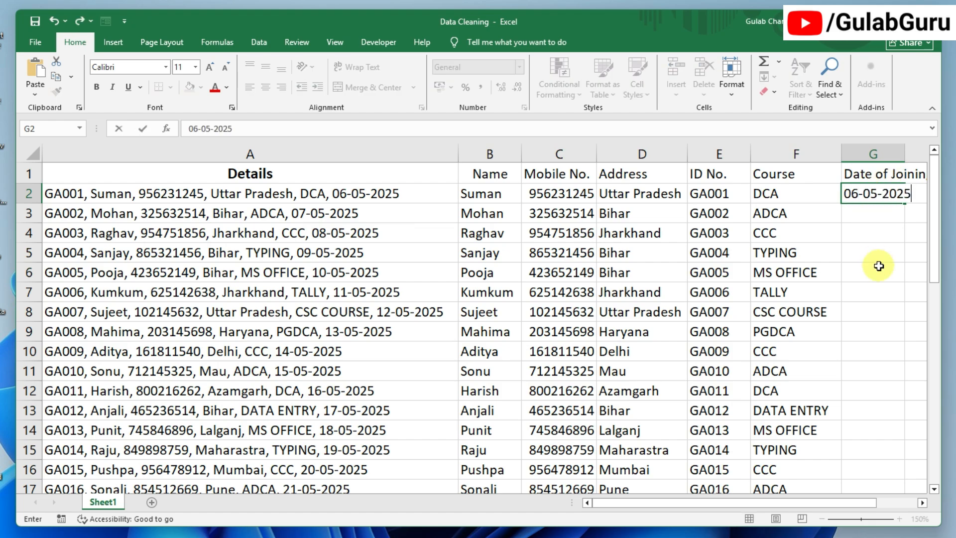
pyautogui.press('Return')
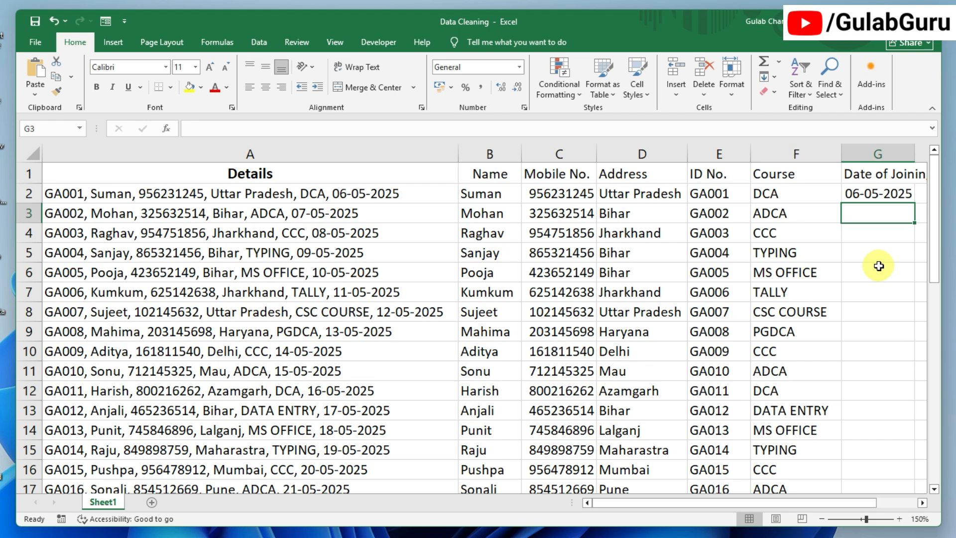
pyautogui.hotkey('ctrl', 'e')
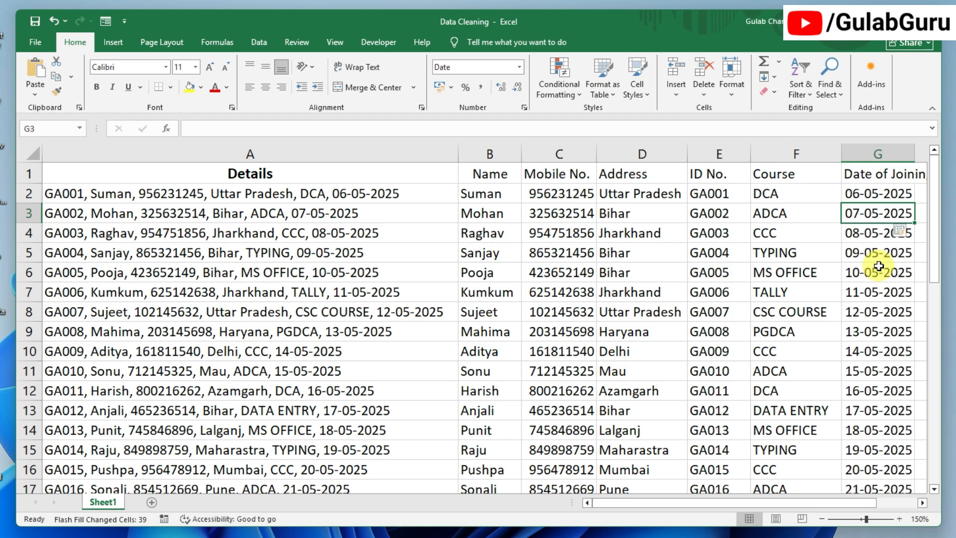
# - Verify the filled joining dates in G2 and G7
pyautogui.click(879, 292)
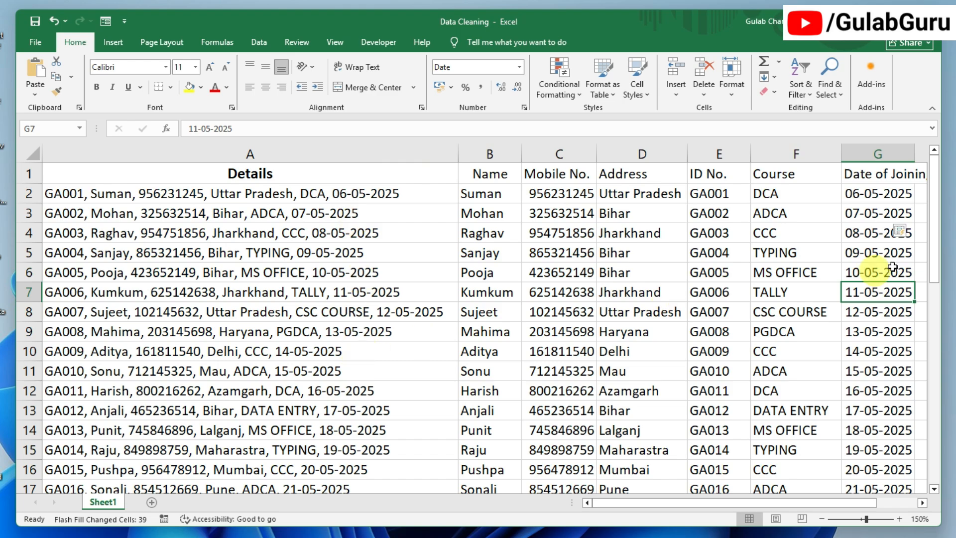
pyautogui.click(891, 195)
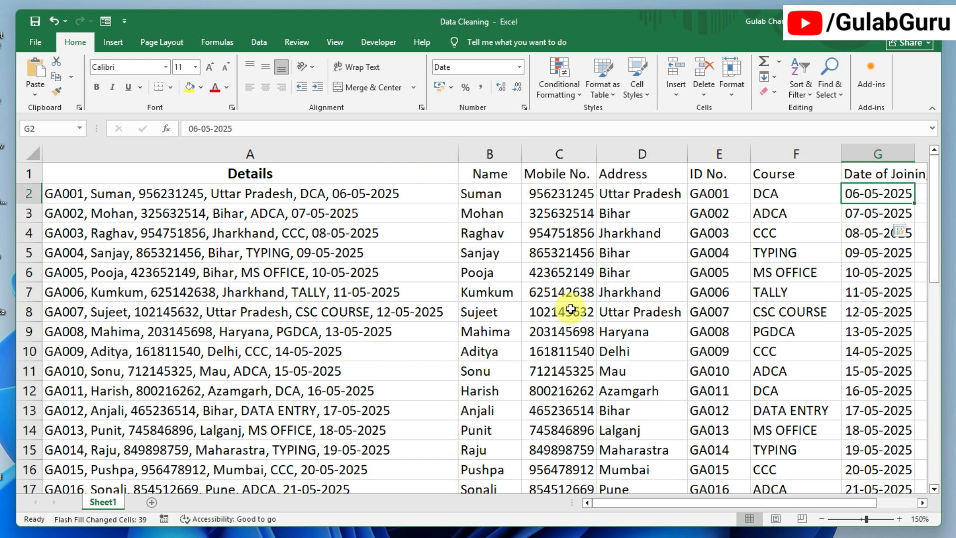
pyautogui.scroll(-8, 303, 339)
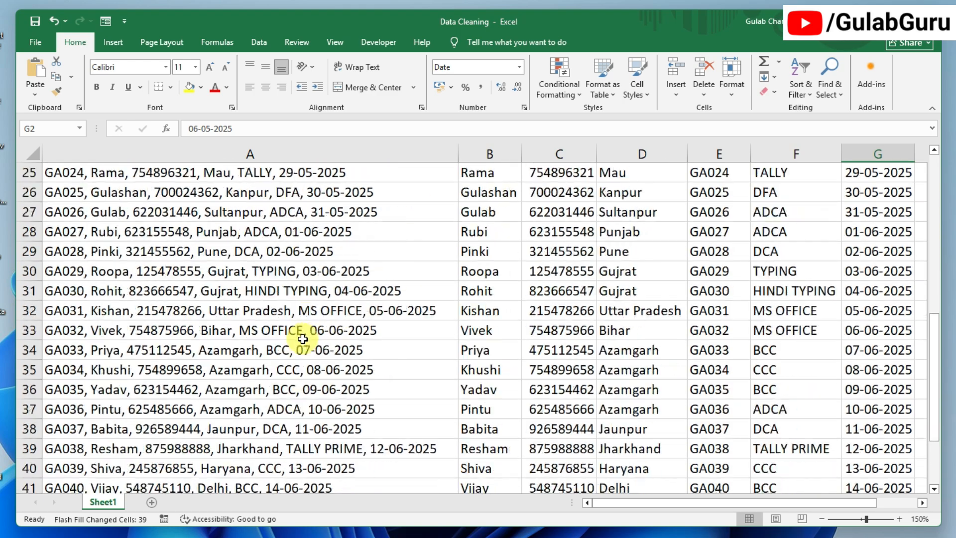
pyautogui.scroll(-3, 303, 338)
pyautogui.scroll(11, 298, 337)
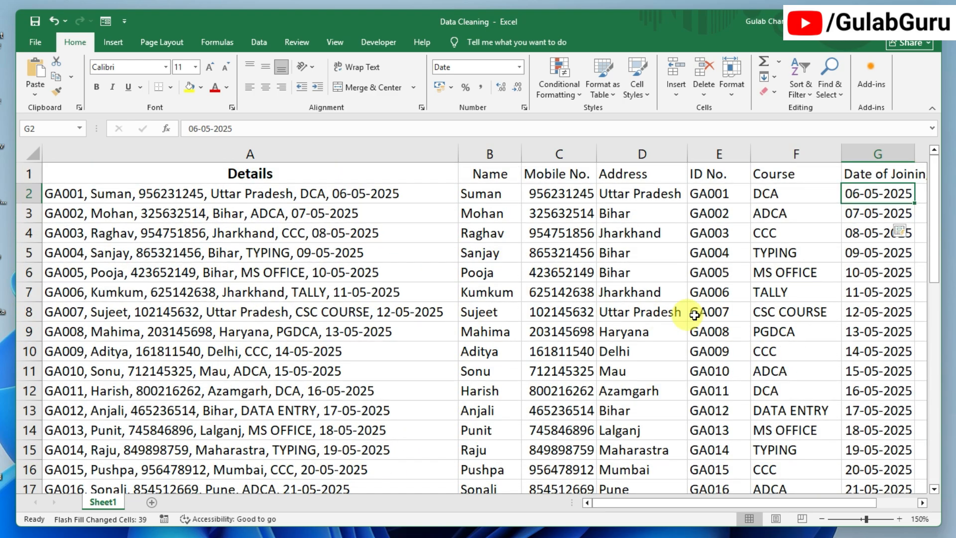
pyautogui.click(882, 297)
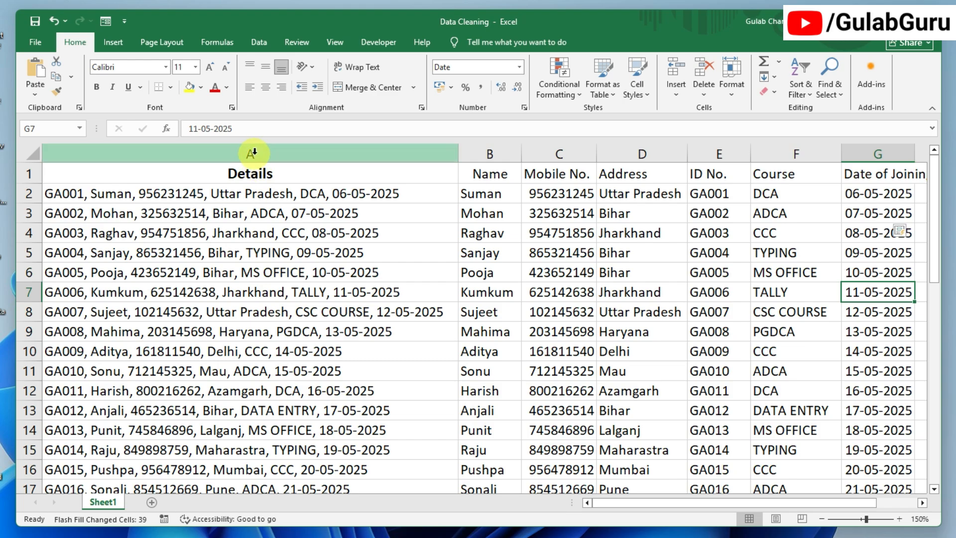
# - Delete the original Details column and autofit column F to Date of Joining
pyautogui.click(254, 153)
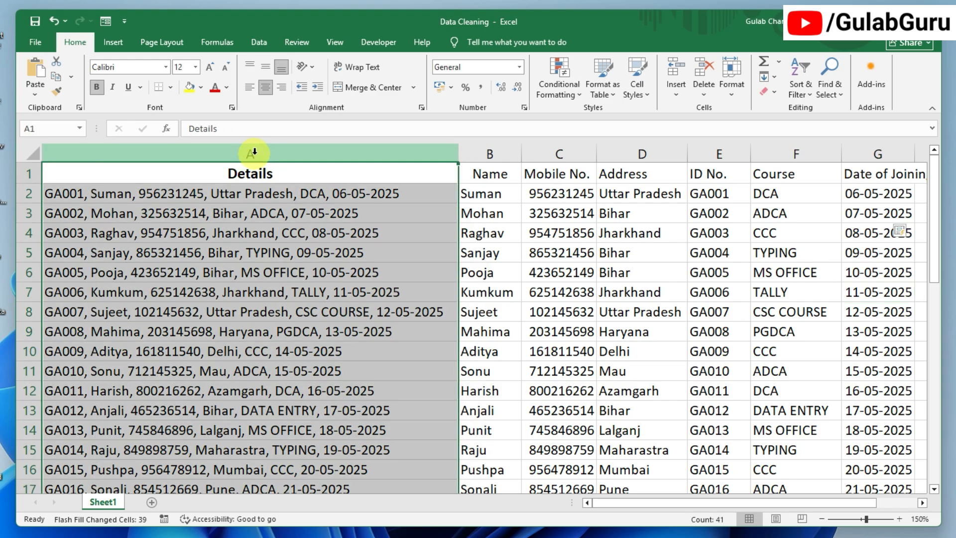
pyautogui.rightClick(254, 153)
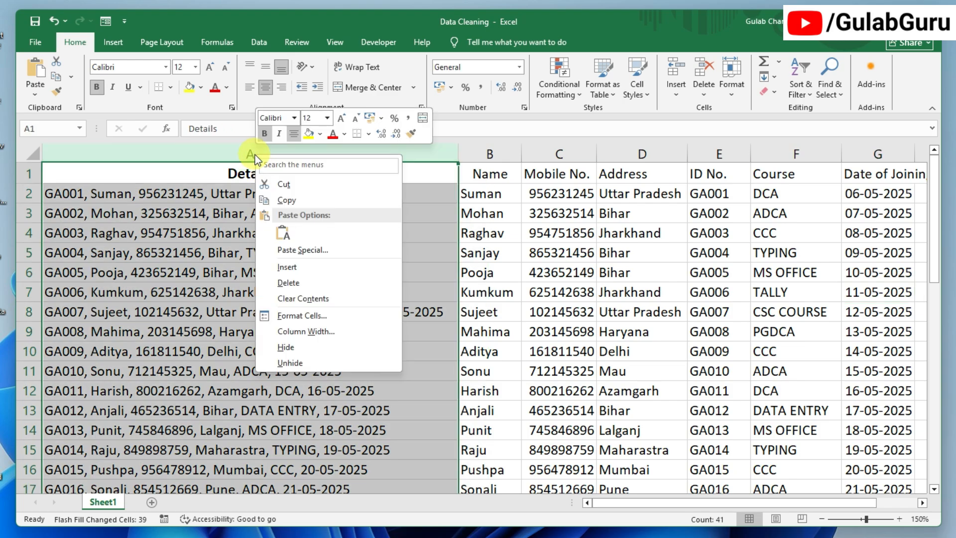
pyautogui.click(292, 282)
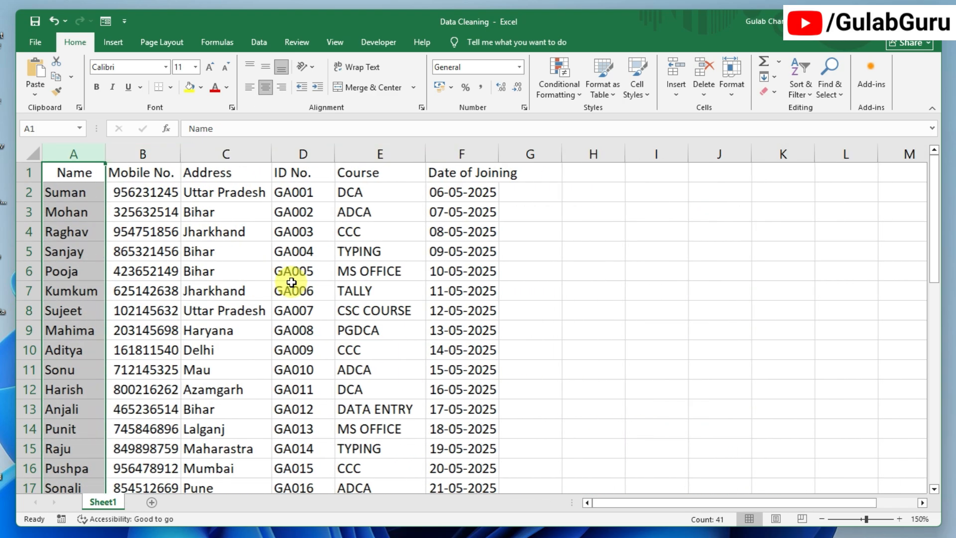
pyautogui.doubleClick(497, 152)
# - Make the header row A1:F1 centred, bold and one font size larger
pyautogui.moveTo(74, 172); pyautogui.dragTo(142, 172)
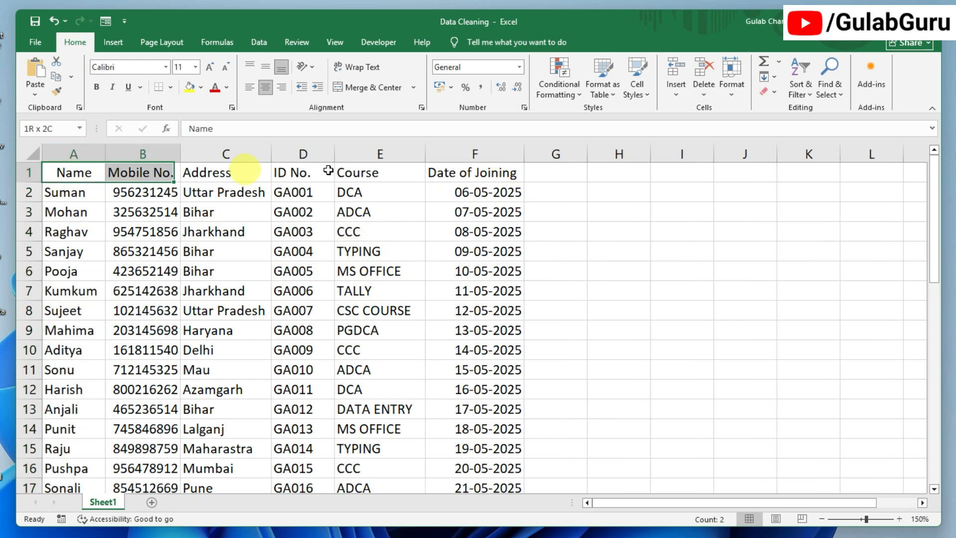
pyautogui.moveTo(328, 171); pyautogui.dragTo(473, 168)
pyautogui.click(267, 88)
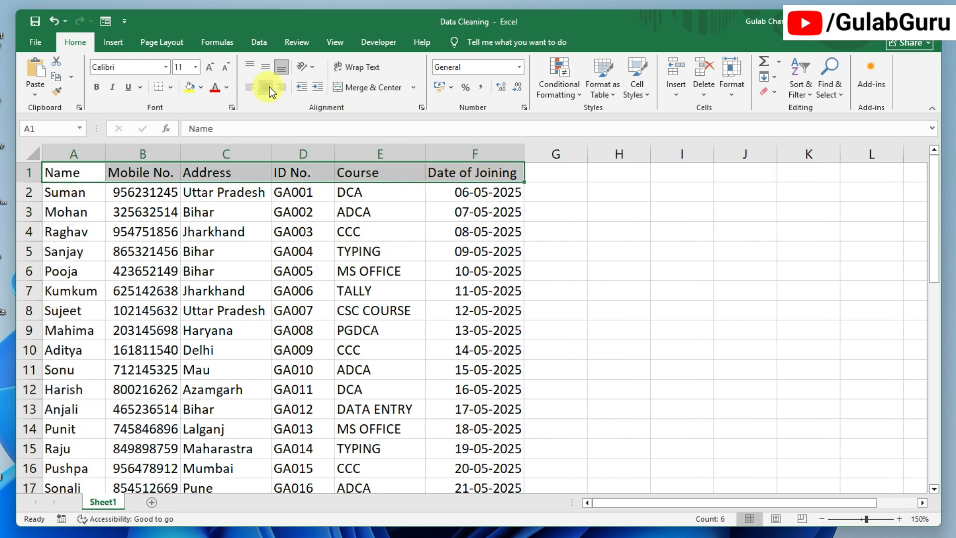
pyautogui.click(267, 88)
pyautogui.click(97, 87)
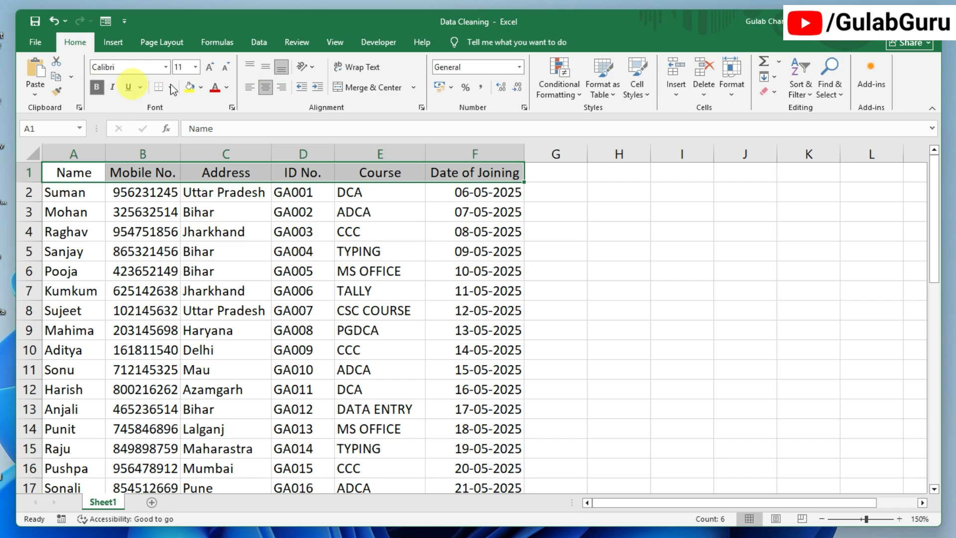
pyautogui.click(209, 67)
pyautogui.click(590, 315)
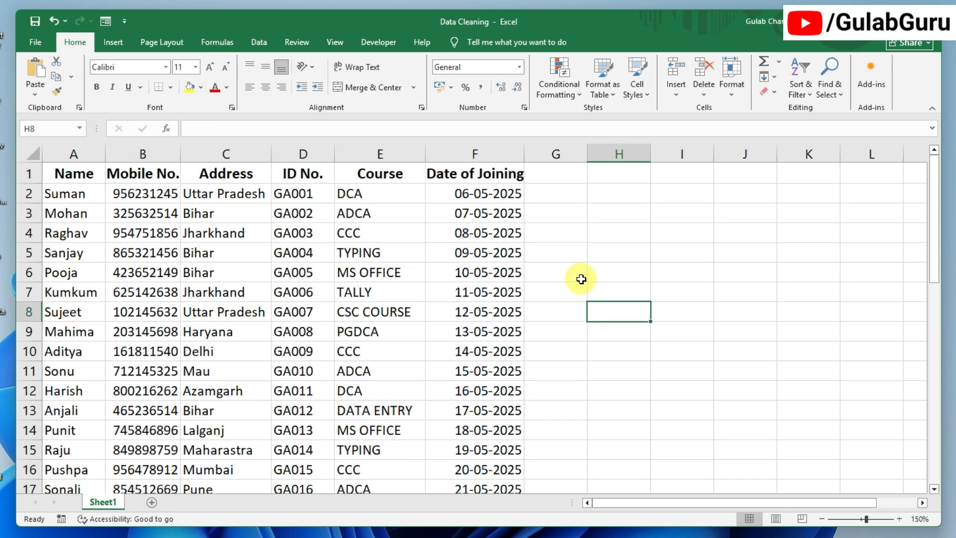
# - Select the whole student table and apply All Borders to every cell
pyautogui.moveTo(69, 174); pyautogui.dragTo(455, 442)
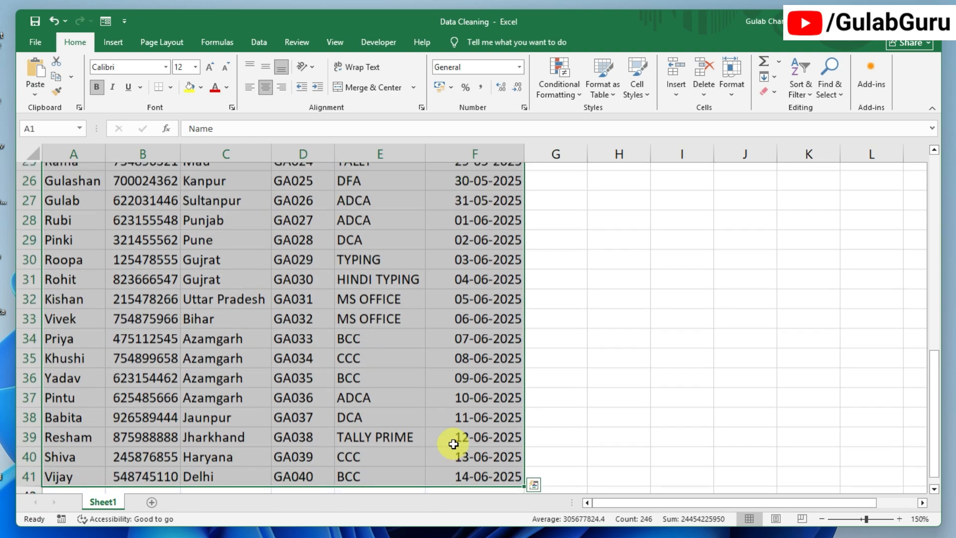
pyautogui.scroll(8, 453, 444)
pyautogui.click(234, 234)
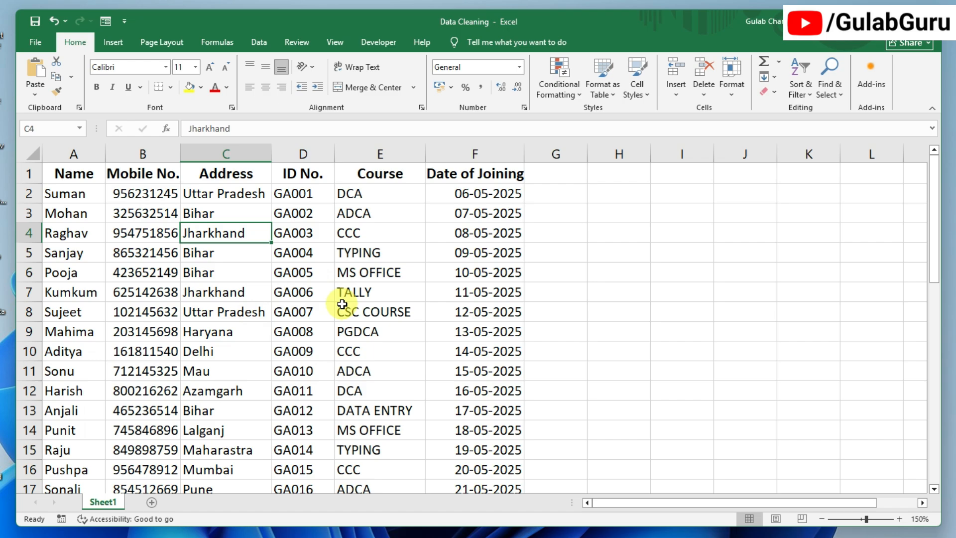
pyautogui.hotkey('ctrl', 'a')
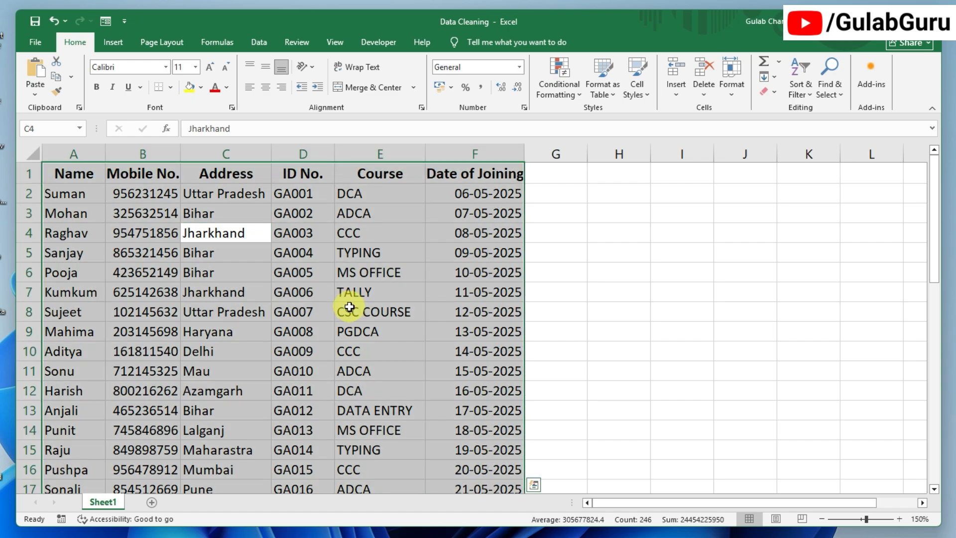
pyautogui.click(170, 87)
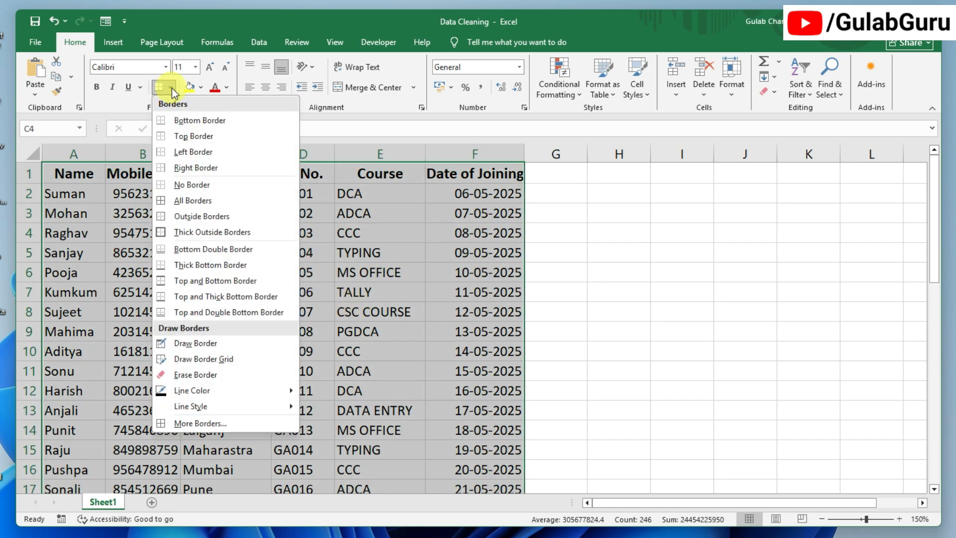
pyautogui.click(189, 201)
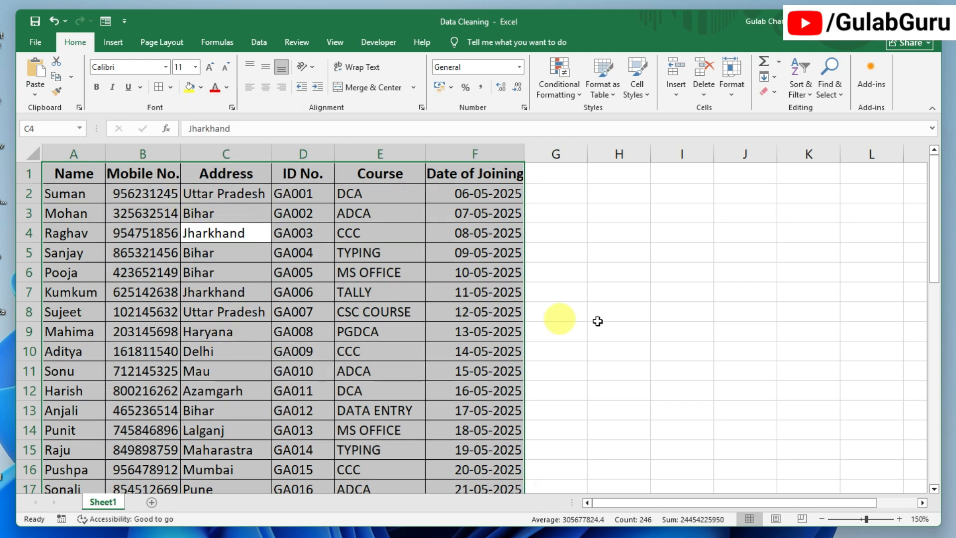
pyautogui.click(630, 321)
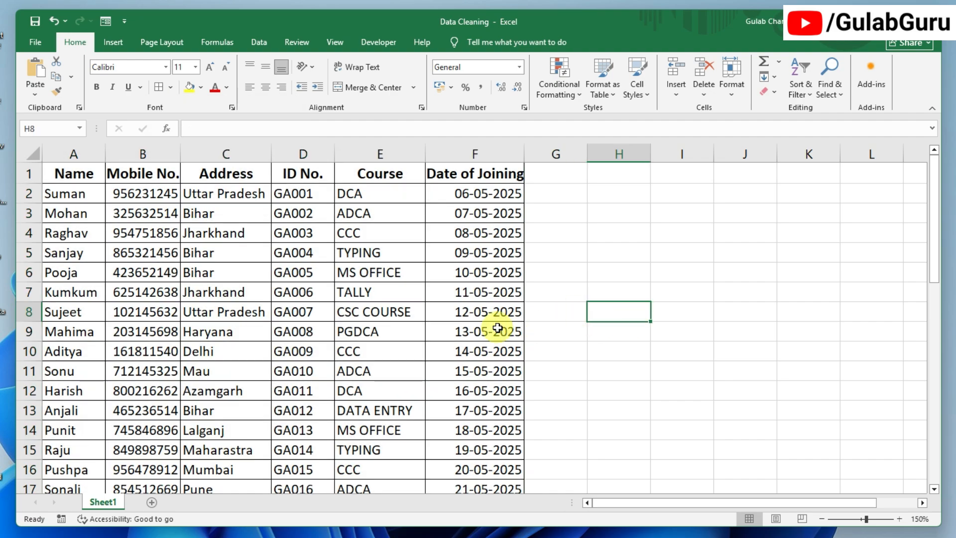
# - Fill header cells A1:F1 yellow and autofit column F to show Date of Joining
pyautogui.moveTo(57, 173); pyautogui.dragTo(482, 181)
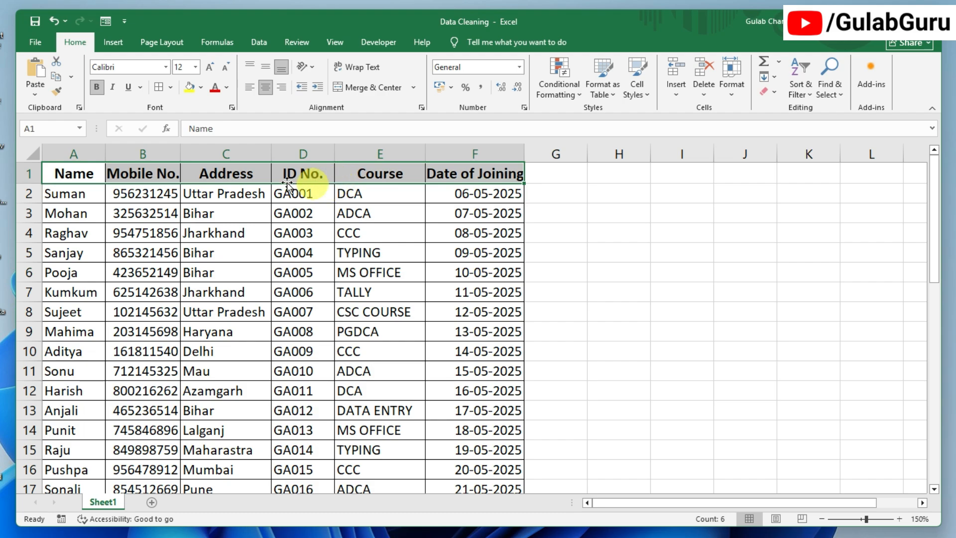
pyautogui.click(202, 88)
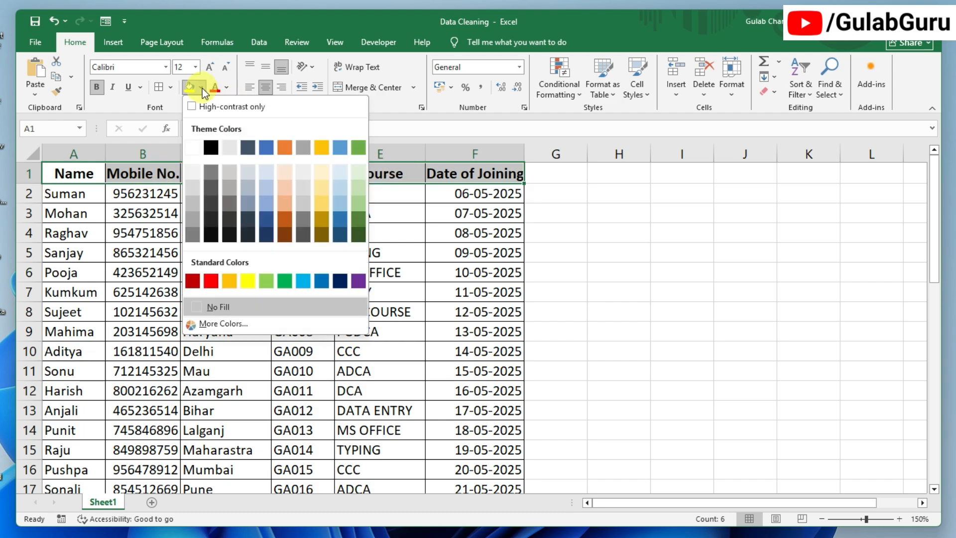
pyautogui.click(247, 281)
pyautogui.click(594, 317)
pyautogui.doubleClick(524, 154)
pyautogui.click(628, 244)
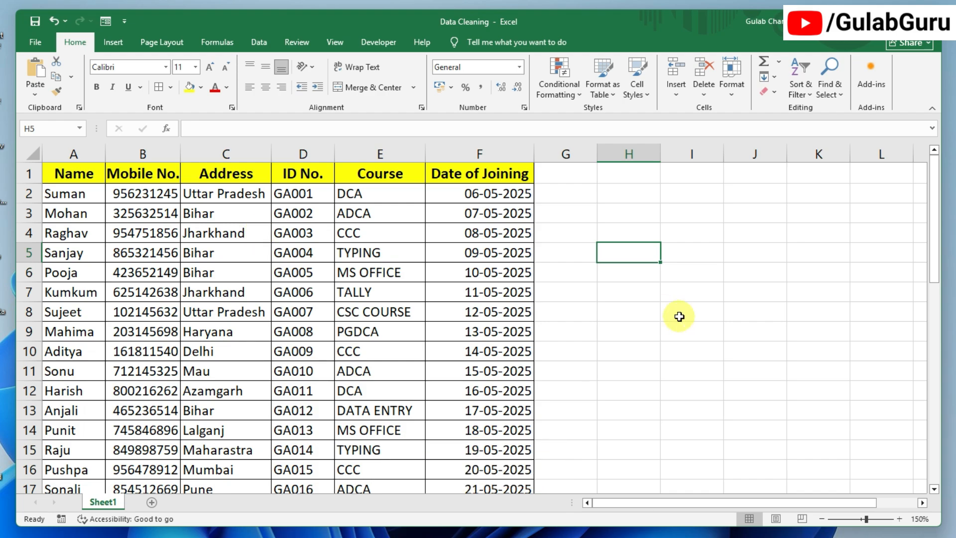
pyautogui.click(75, 197)
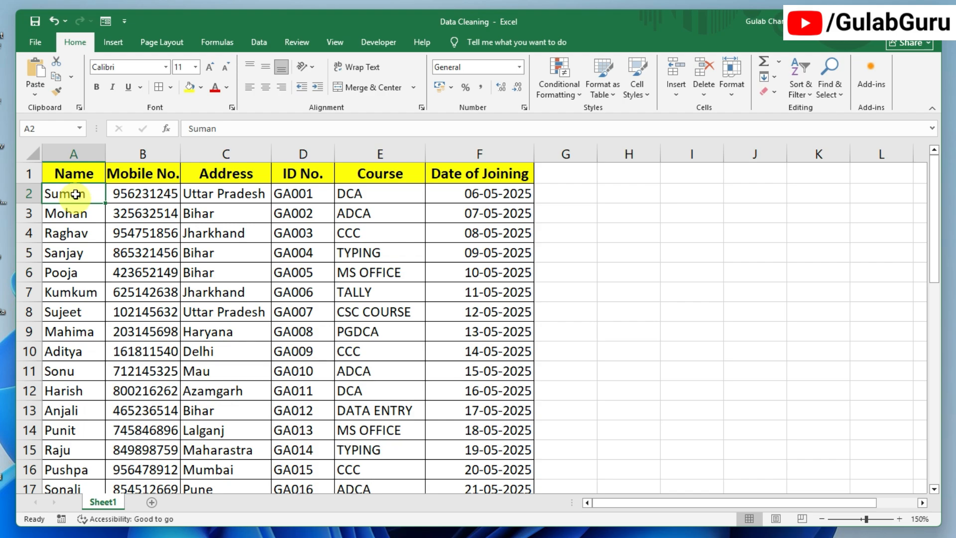
pyautogui.click(121, 197)
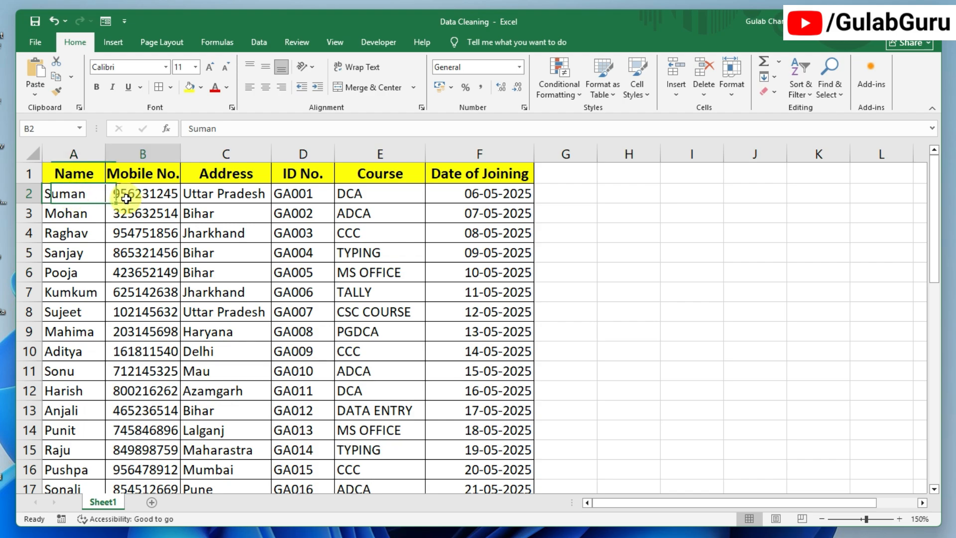
pyautogui.click(204, 196)
pyautogui.click(299, 195)
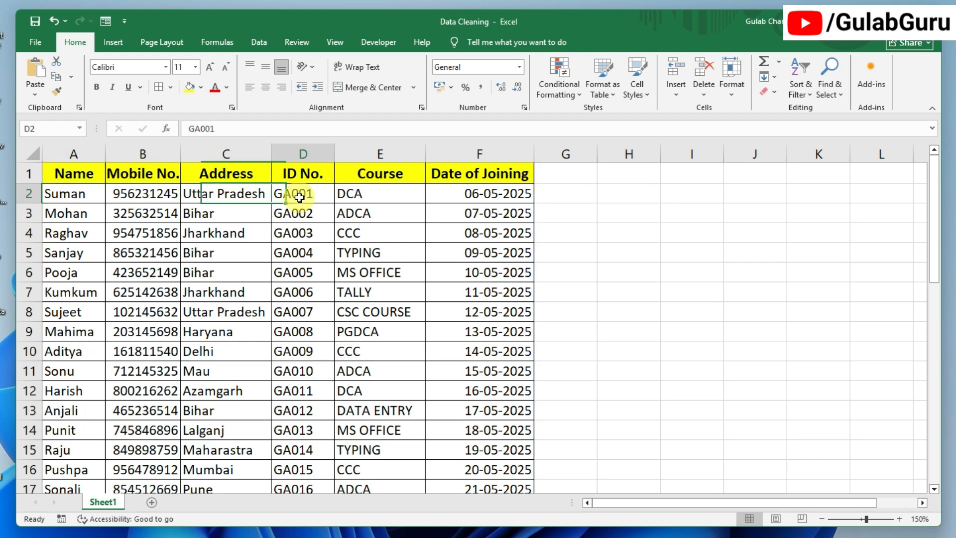
pyautogui.click(357, 197)
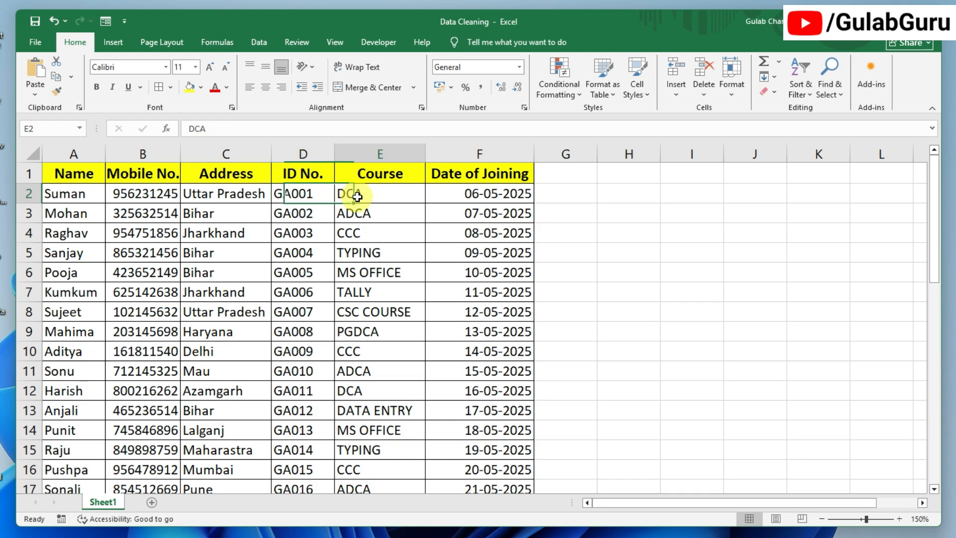
pyautogui.click(495, 195)
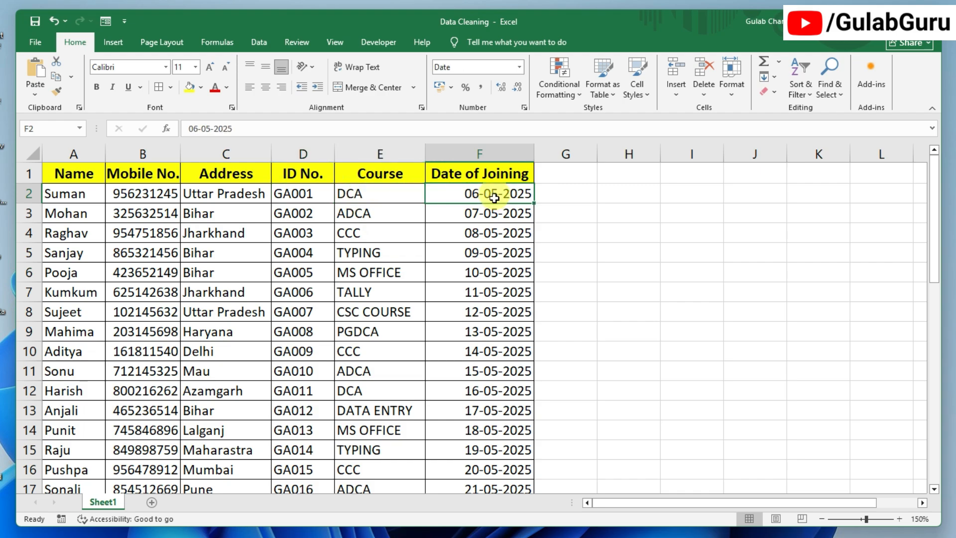
pyautogui.click(610, 329)
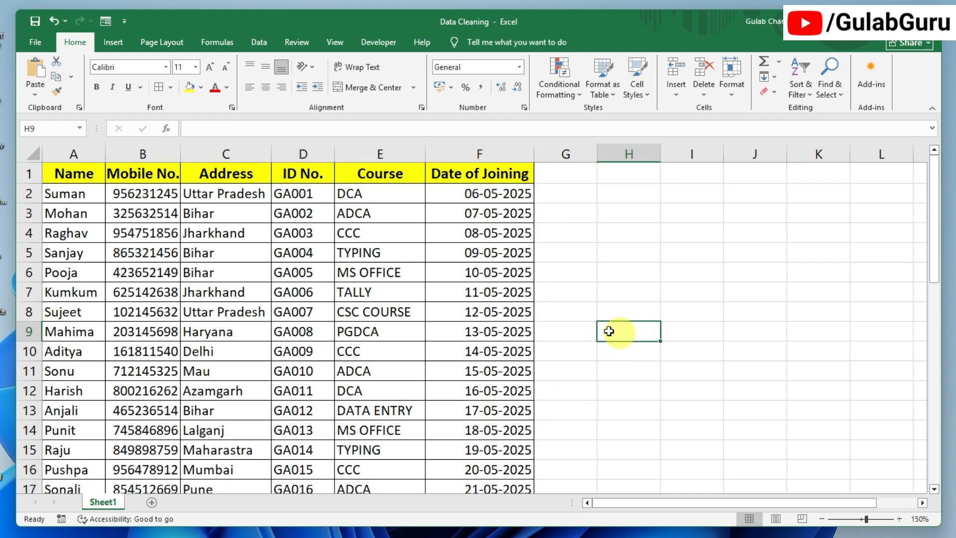
pyautogui.moveTo(63, 173); pyautogui.dragTo(419, 276)
pyautogui.moveTo(458, 324); pyautogui.dragTo(497, 365)
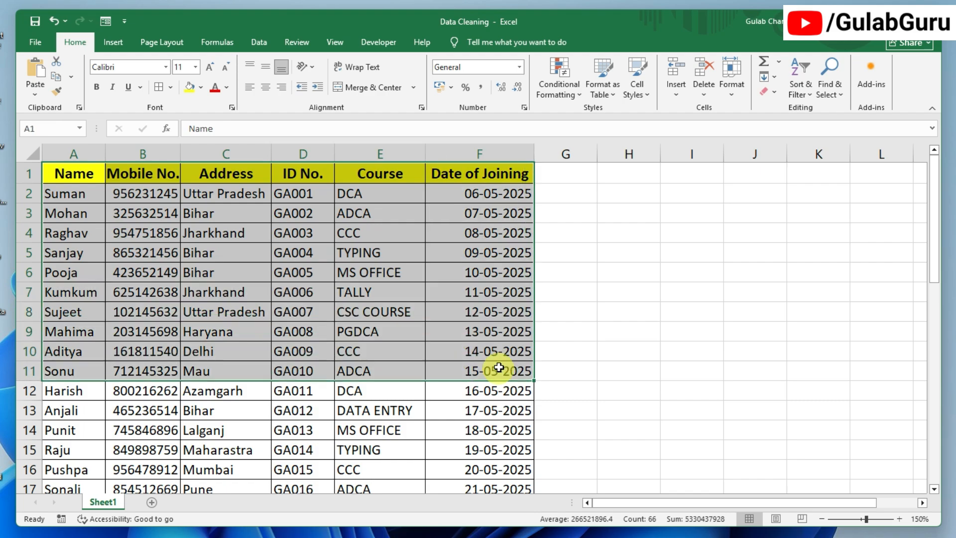
pyautogui.click(483, 294)
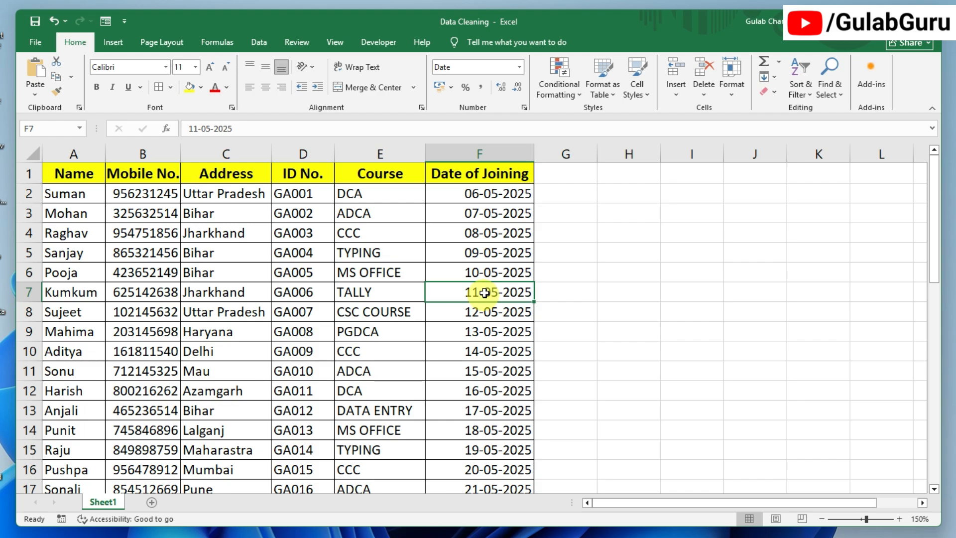
pyautogui.click(490, 275)
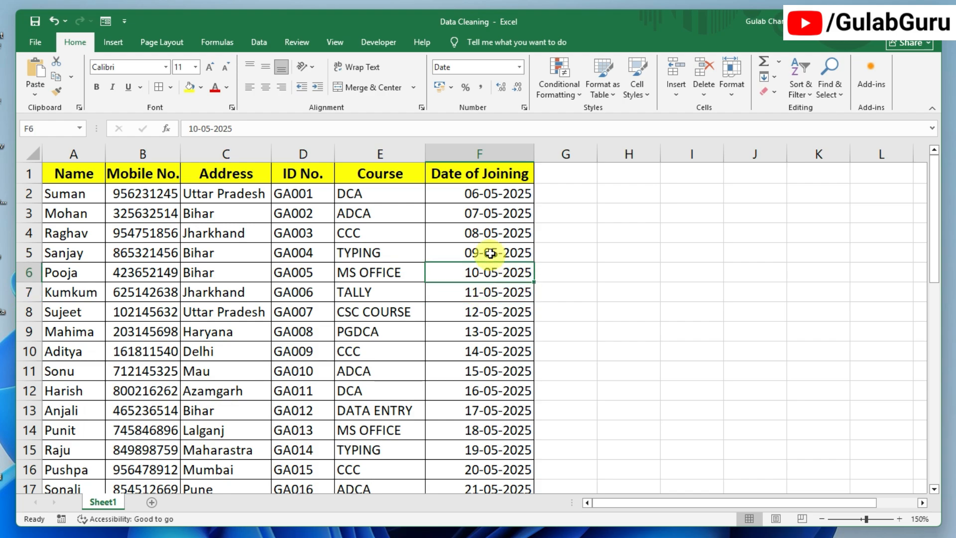
pyautogui.click(490, 254)
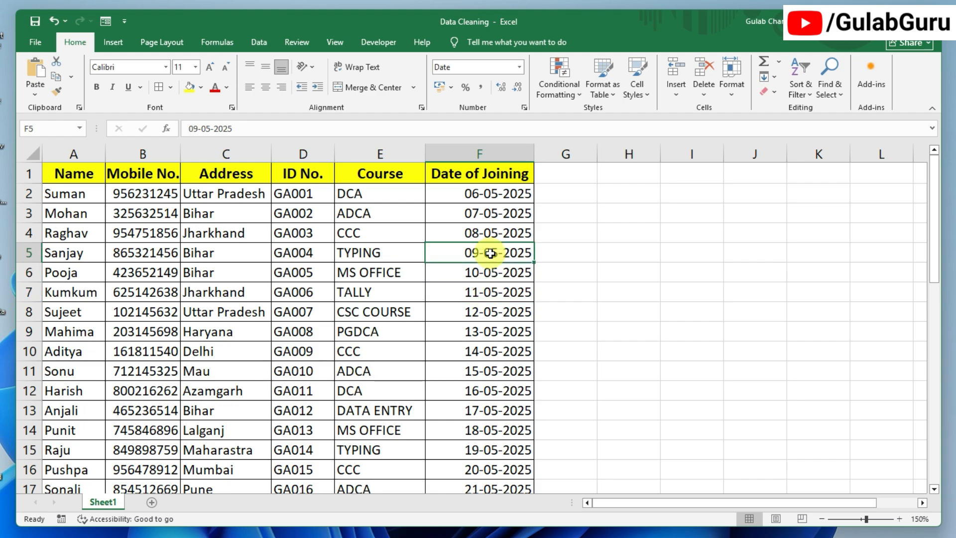
pyautogui.click(630, 253)
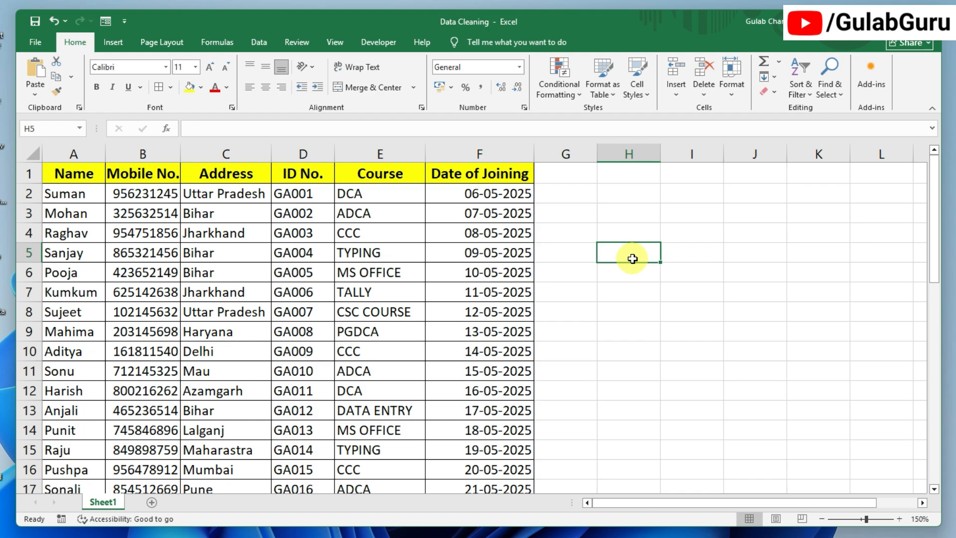
pyautogui.click(479, 293)
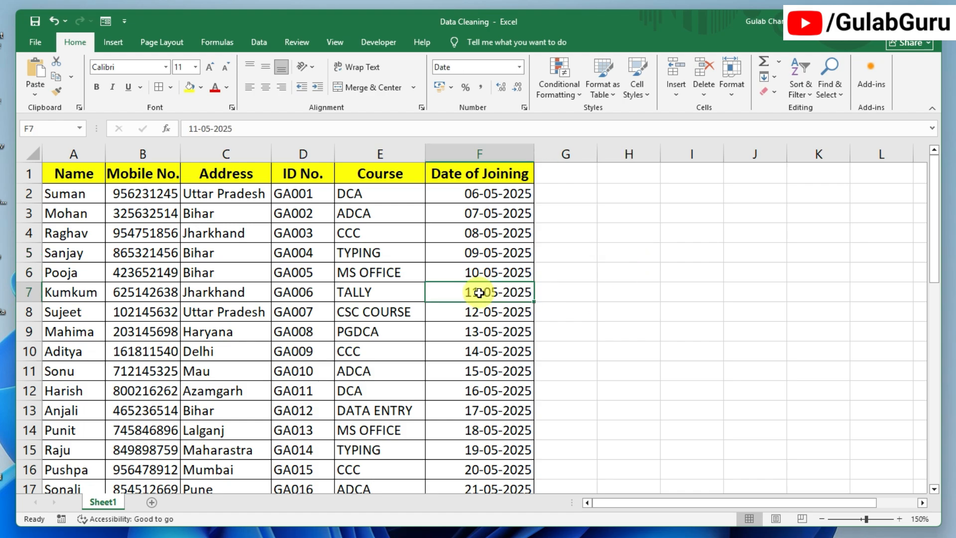
pyautogui.moveTo(80, 176); pyautogui.dragTo(486, 382)
pyautogui.click(482, 368)
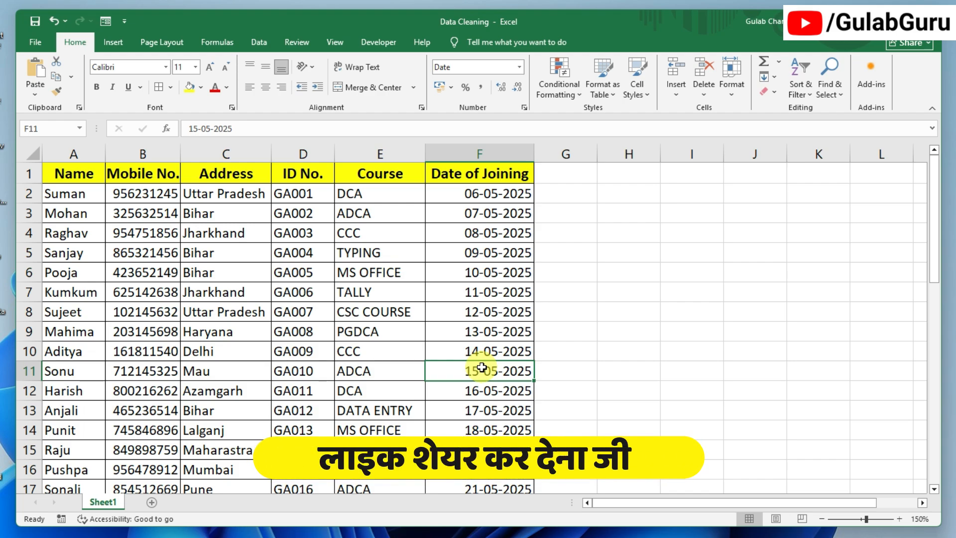
pyautogui.click(594, 336)
pyautogui.click(615, 332)
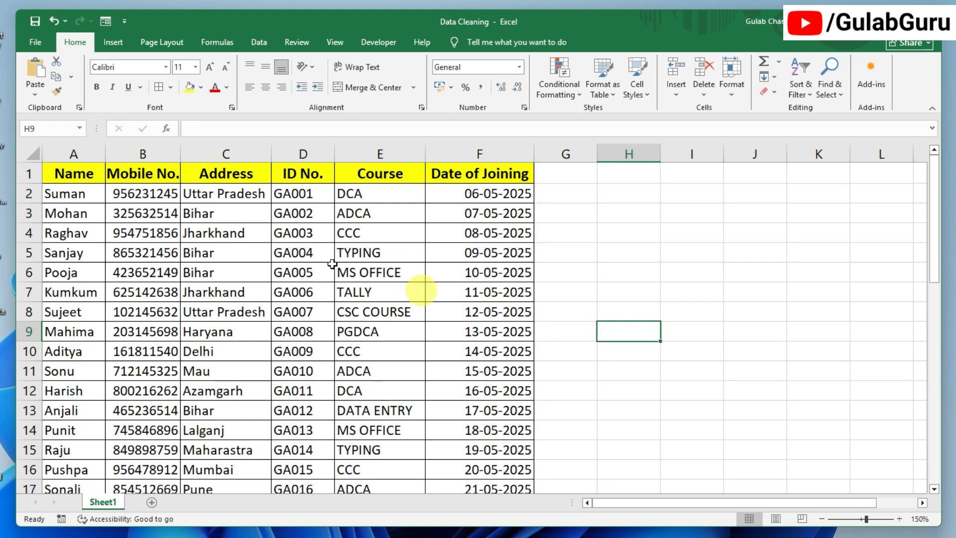
pyautogui.click(261, 256)
pyautogui.click(298, 252)
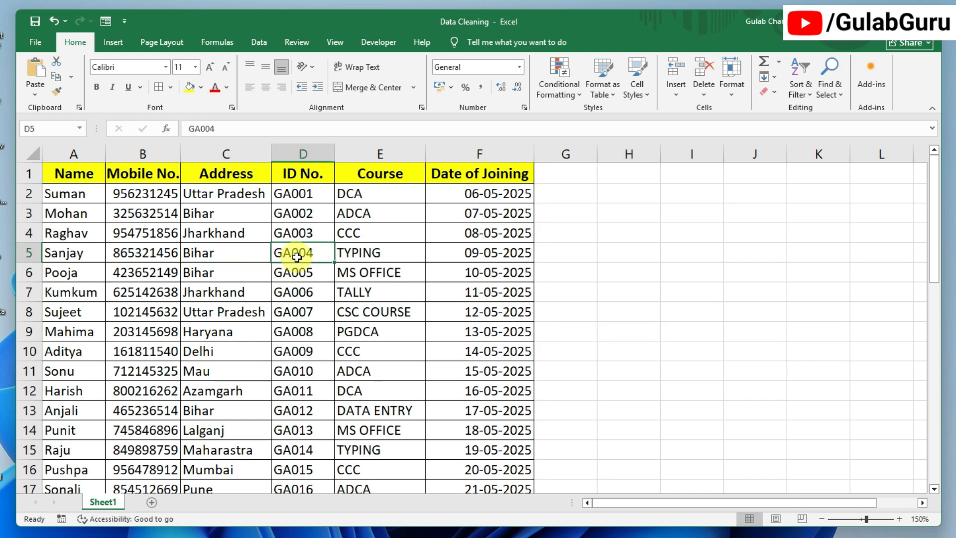
pyautogui.click(384, 253)
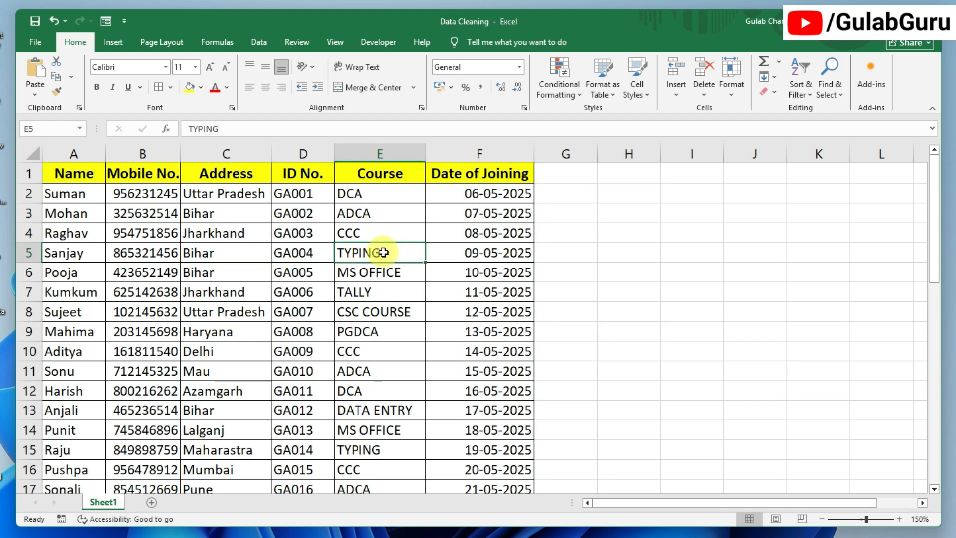
pyautogui.click(613, 312)
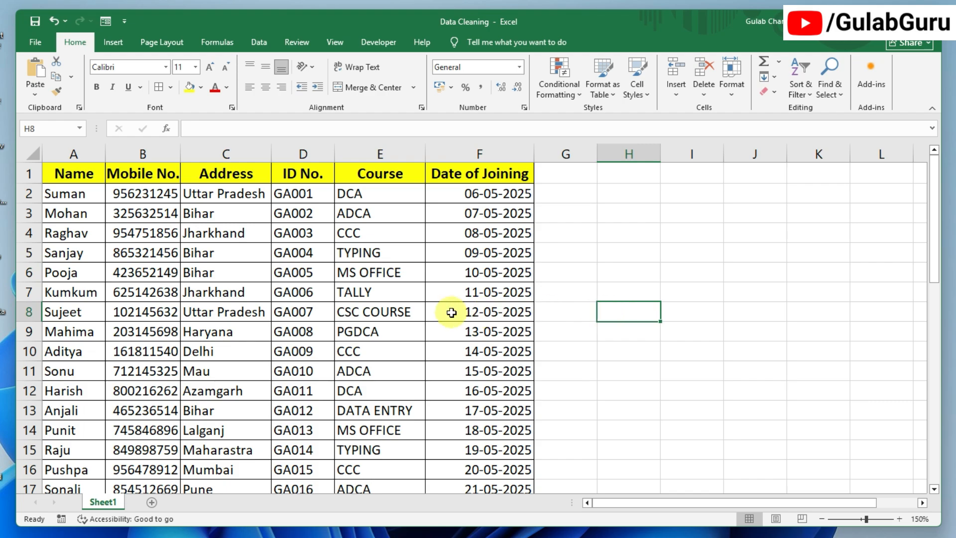
pyautogui.click(628, 329)
pyautogui.click(629, 293)
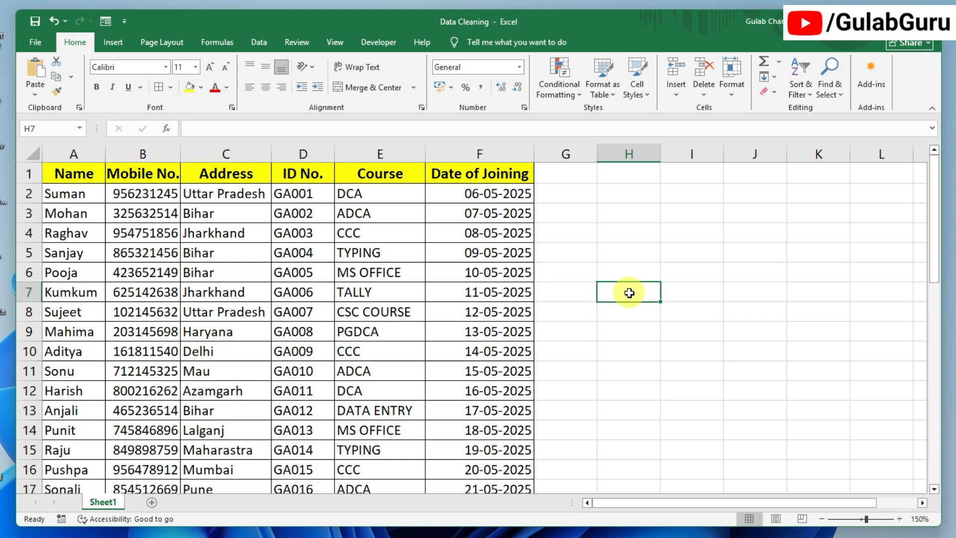
pyautogui.click(626, 256)
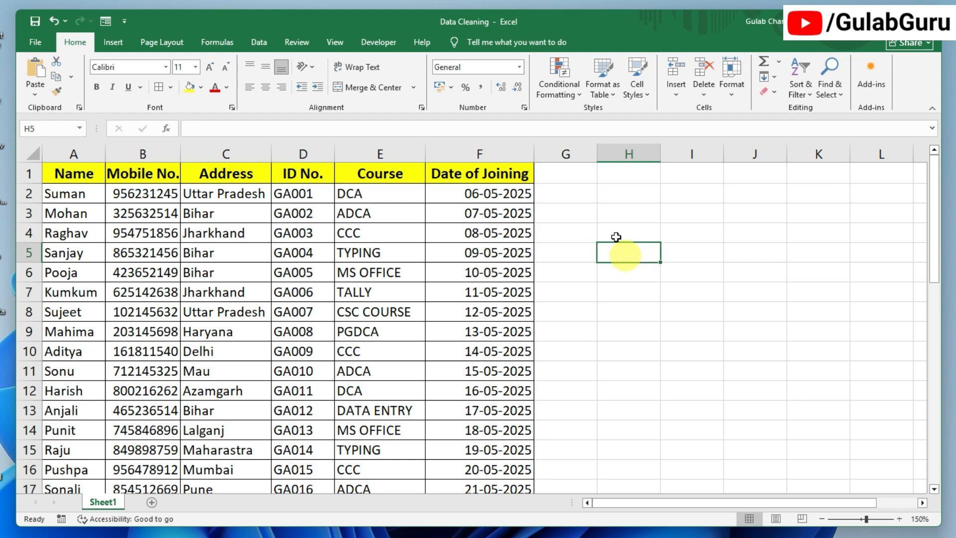
pyautogui.click(630, 298)
pyautogui.click(633, 252)
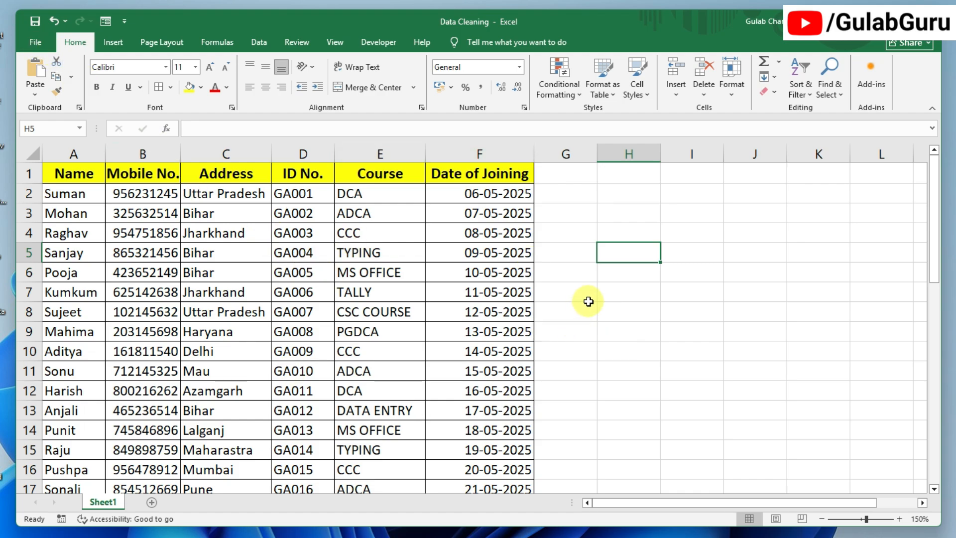
# - In Save As (F12), choose the Desktop folder and keep the file name Data Cleaning
pyautogui.press('F12')
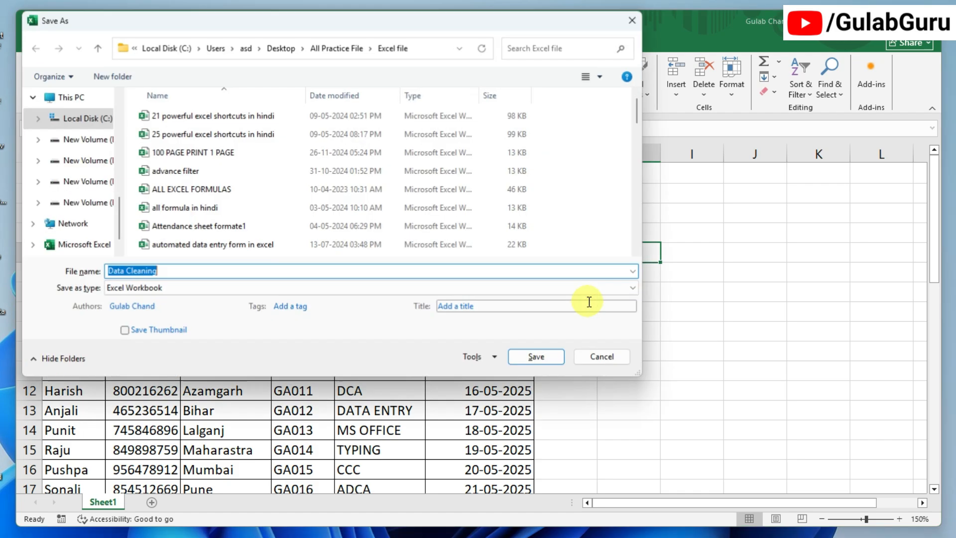
pyautogui.click(185, 270)
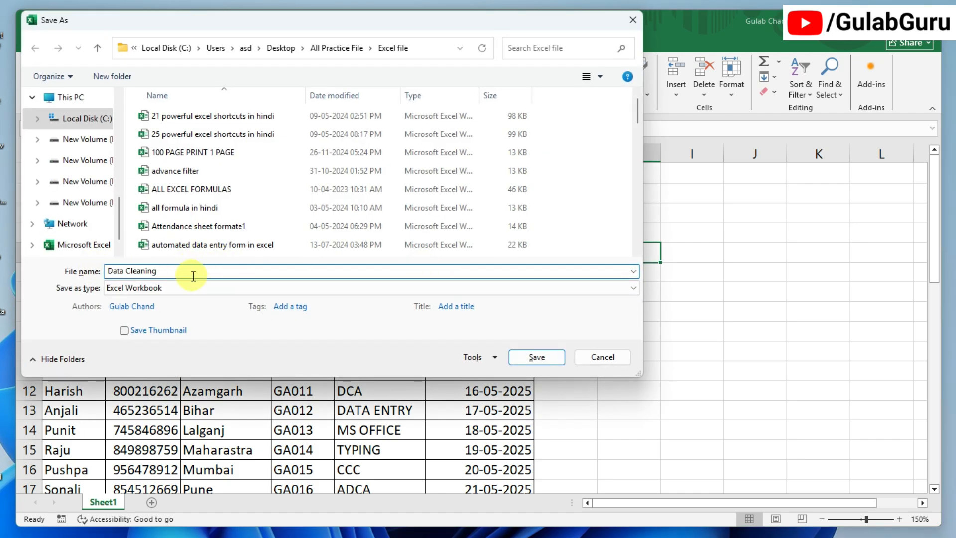
pyautogui.scroll(5, 71, 140)
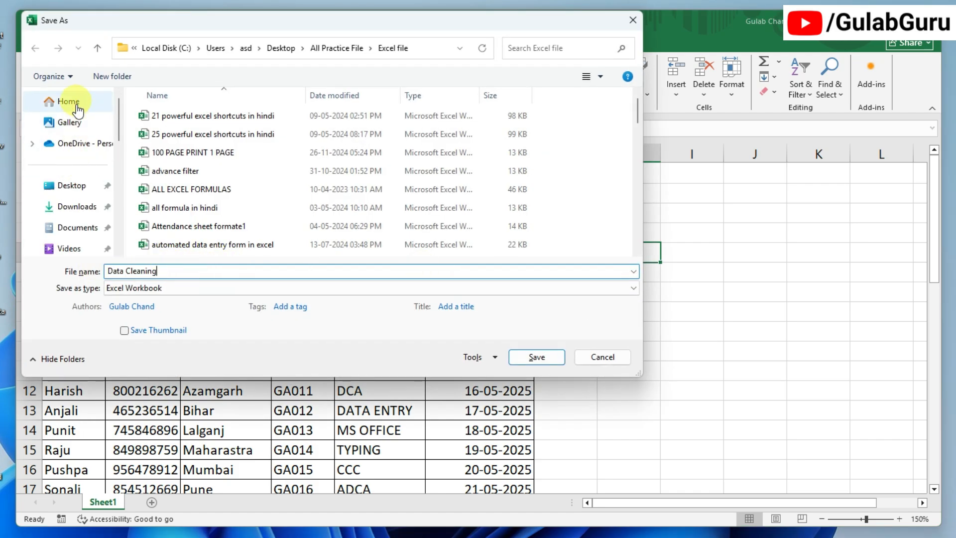
pyautogui.click(71, 186)
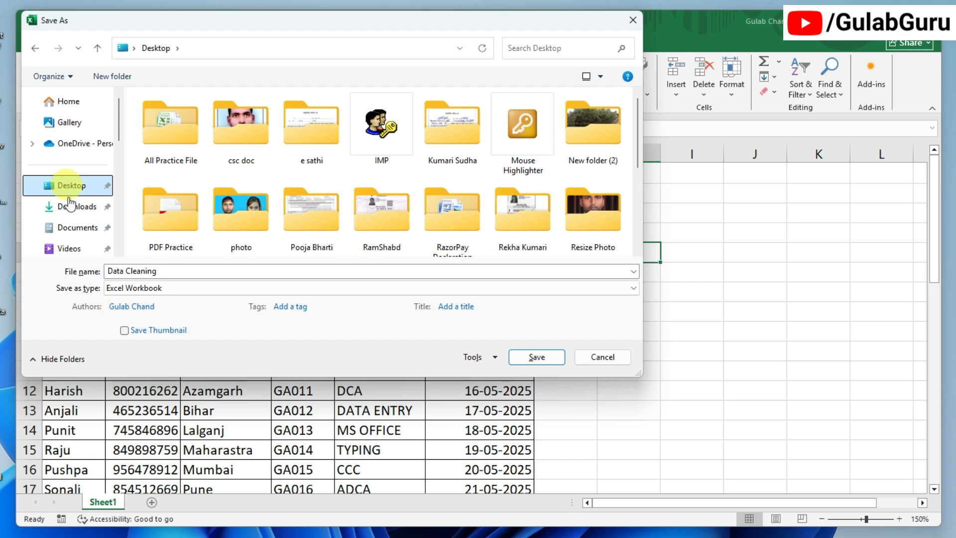
pyautogui.click(183, 271)
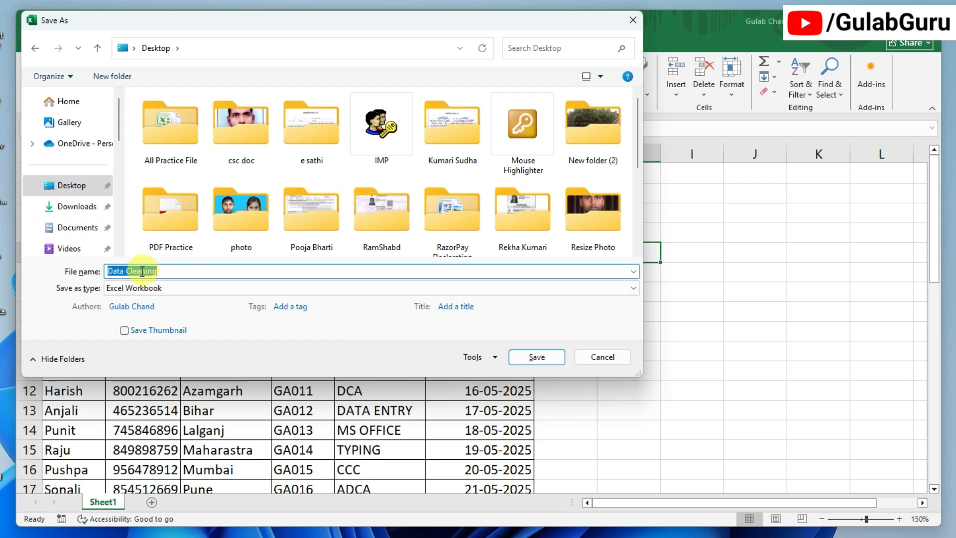